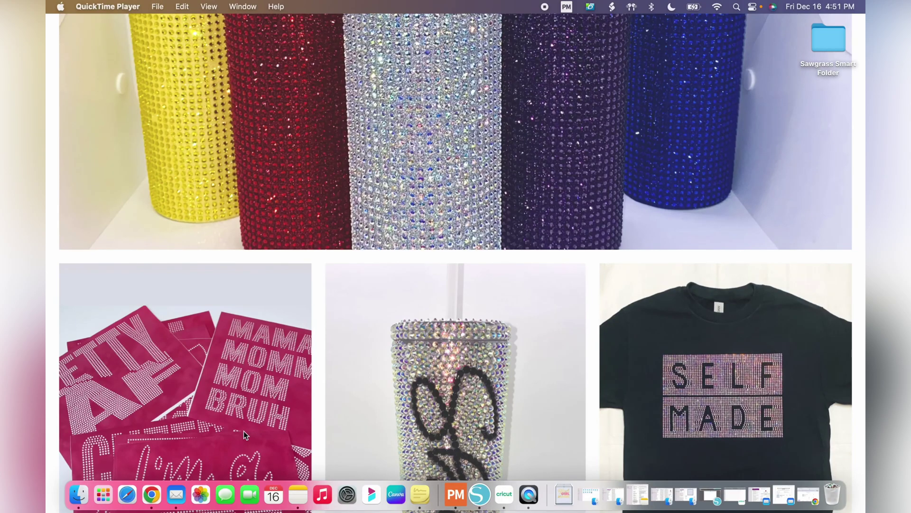
# Step: Switch to Chrome and view the thank-you page for the Dog Mom order in full screen
pyautogui.click(151, 494)
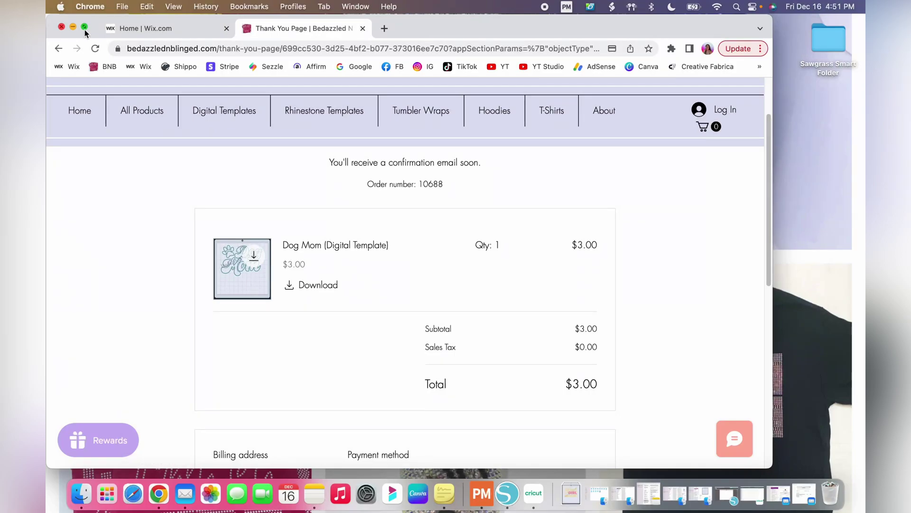
pyautogui.moveTo(84, 29)
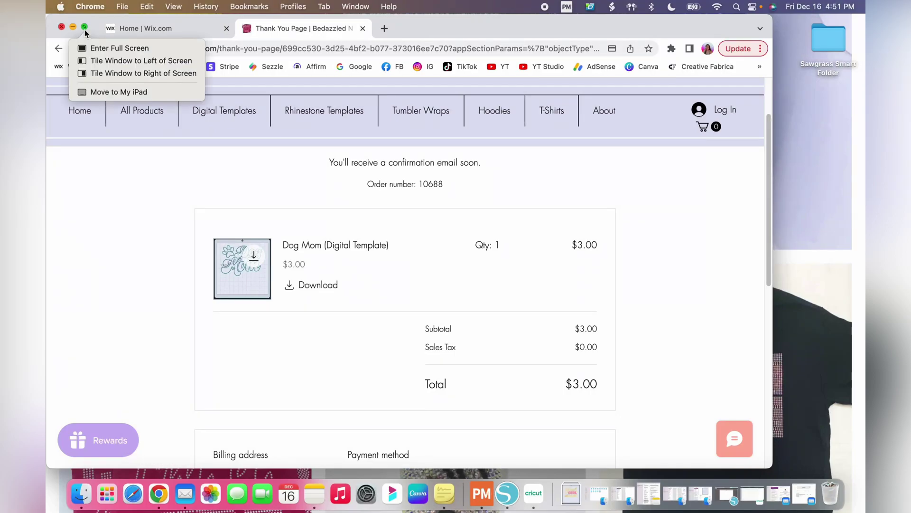
pyautogui.click(108, 47)
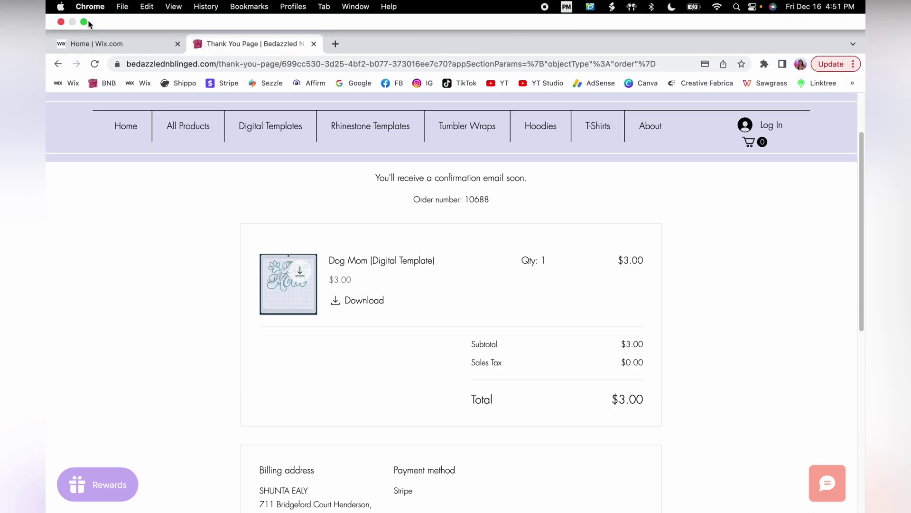
# Step: Leave full screen, open the minimized email with the digital download links, and review the link validity period and ordered item
pyautogui.click(85, 23)
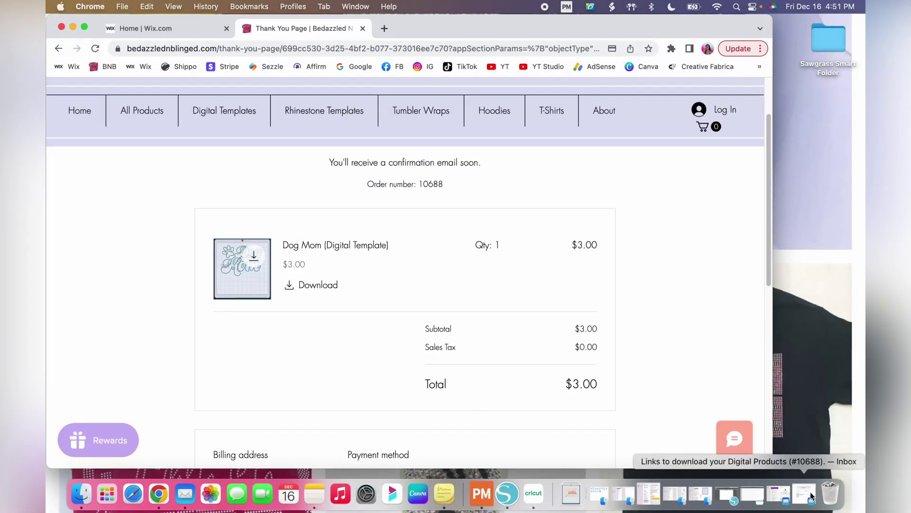
pyautogui.click(810, 496)
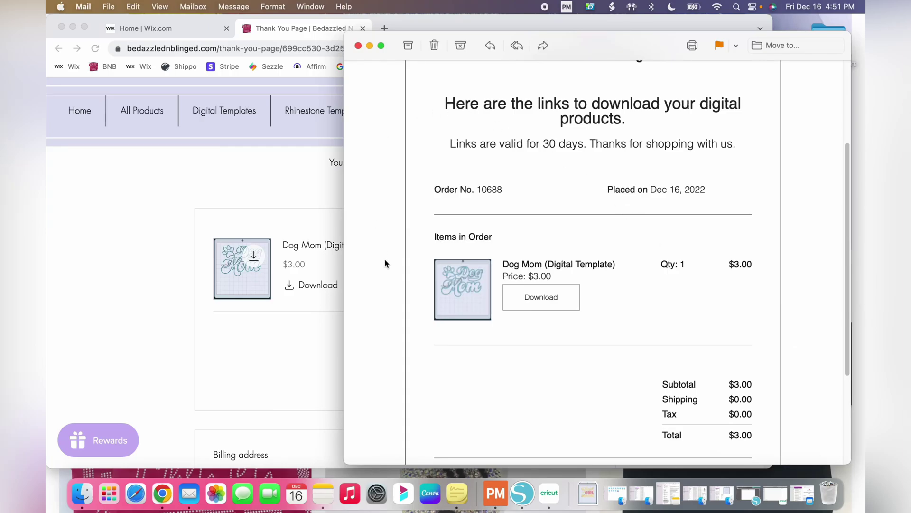
pyautogui.scroll(5, 607, 131)
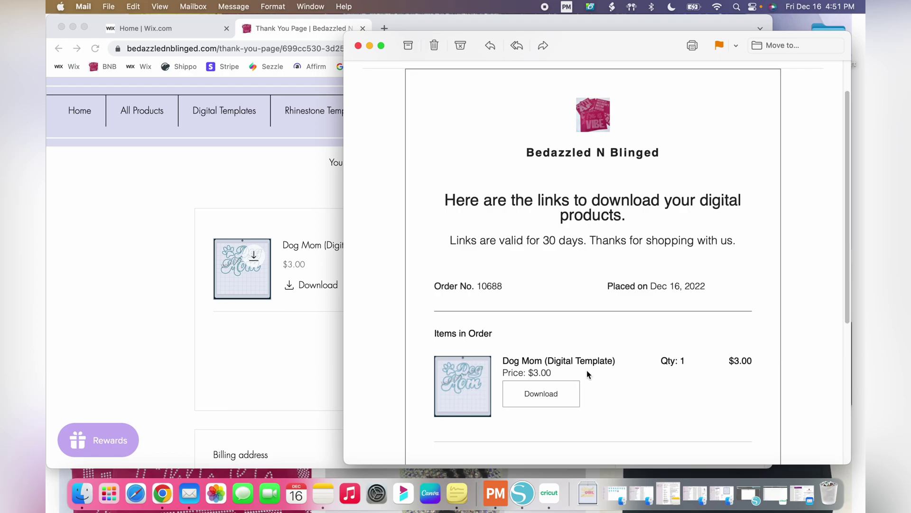
pyautogui.moveTo(449, 240); pyautogui.dragTo(591, 244)
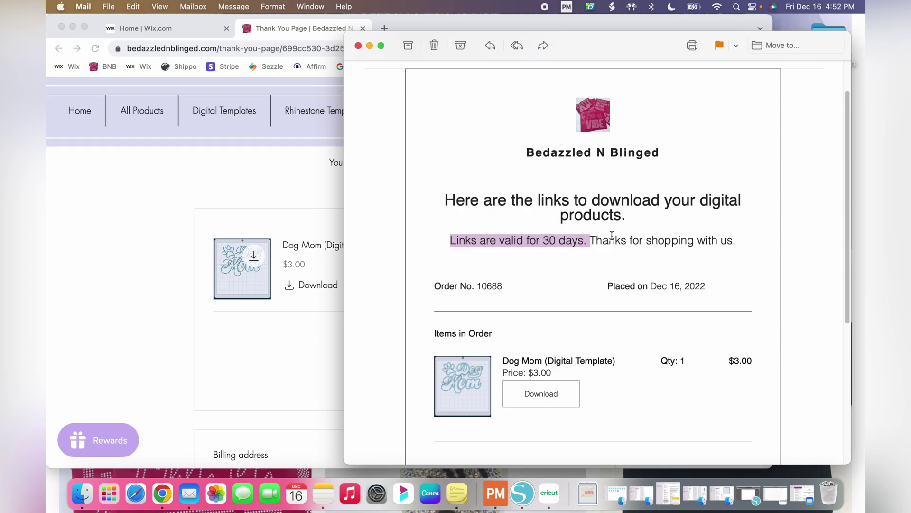
pyautogui.scroll(-1, 673, 256)
pyautogui.scroll(-3, 672, 257)
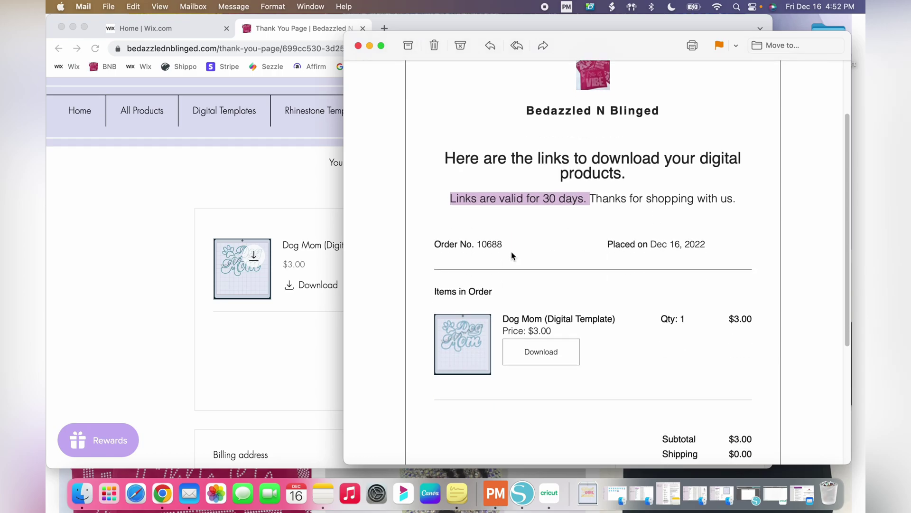
# Step: Compare the thank-you page with the download-links email and minimize the email window
pyautogui.click(250, 181)
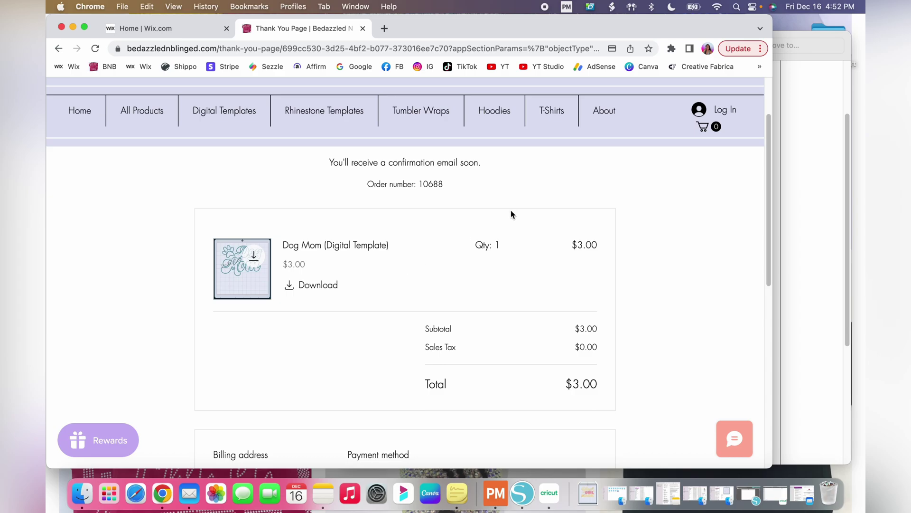
pyautogui.click(786, 144)
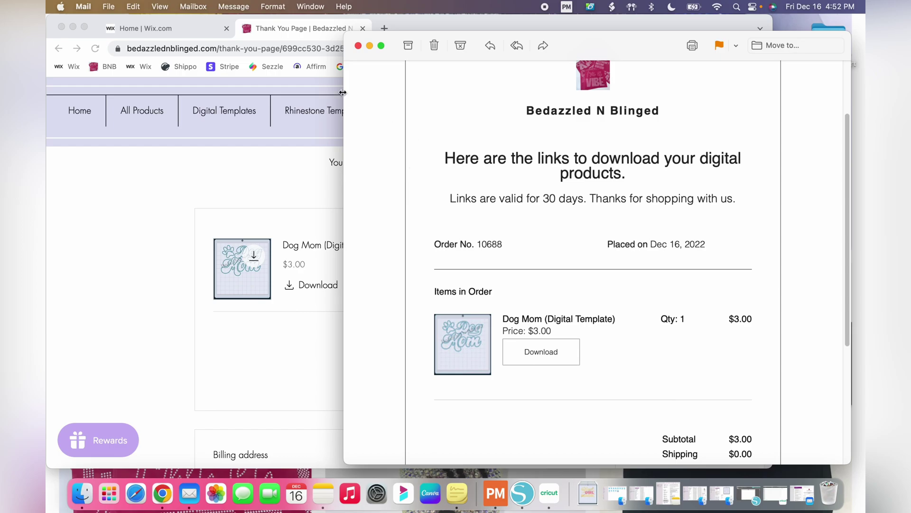
pyautogui.click(369, 46)
# Step: Open the Bedazzled N Blinged store in a new browser tab and go to its Digital Templates page
pyautogui.click(383, 28)
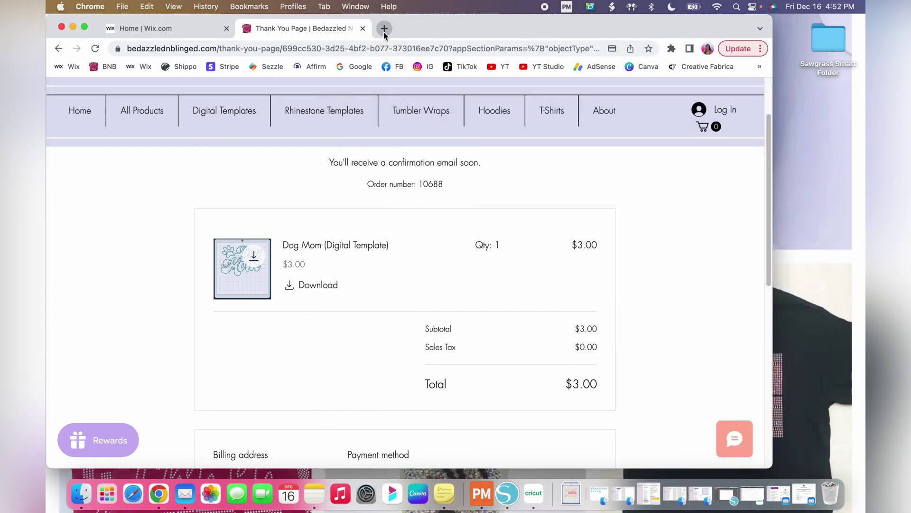
pyautogui.click(109, 67)
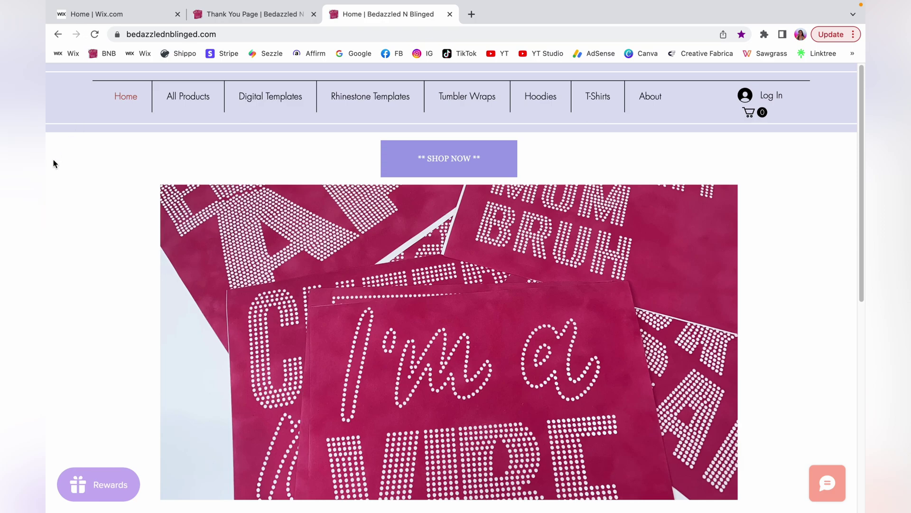
pyautogui.click(279, 99)
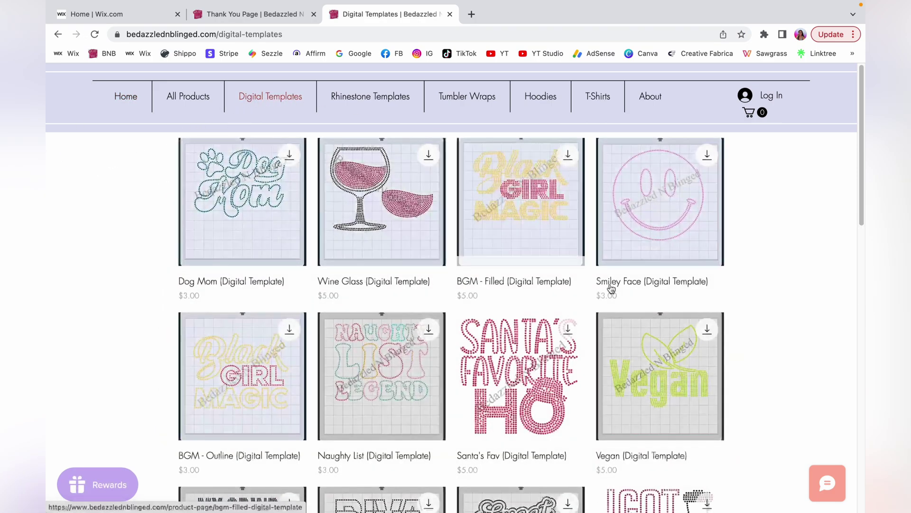
# Step: Browse the Digital Templates catalogue, loading more products and looking over the available designs and prices
pyautogui.scroll(-3, 734, 235)
pyautogui.scroll(-10, 734, 233)
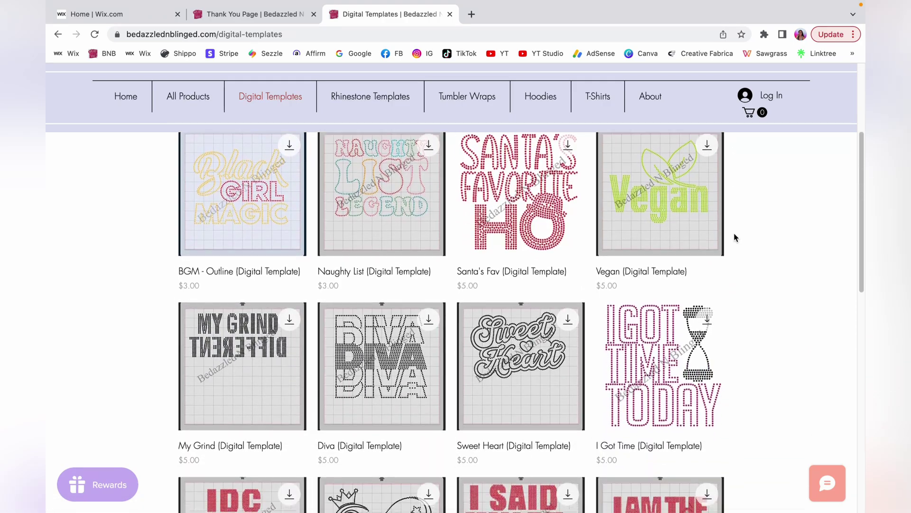
pyautogui.scroll(-4, 753, 254)
pyautogui.click(481, 329)
pyautogui.scroll(-10, 803, 308)
pyautogui.scroll(5, 786, 306)
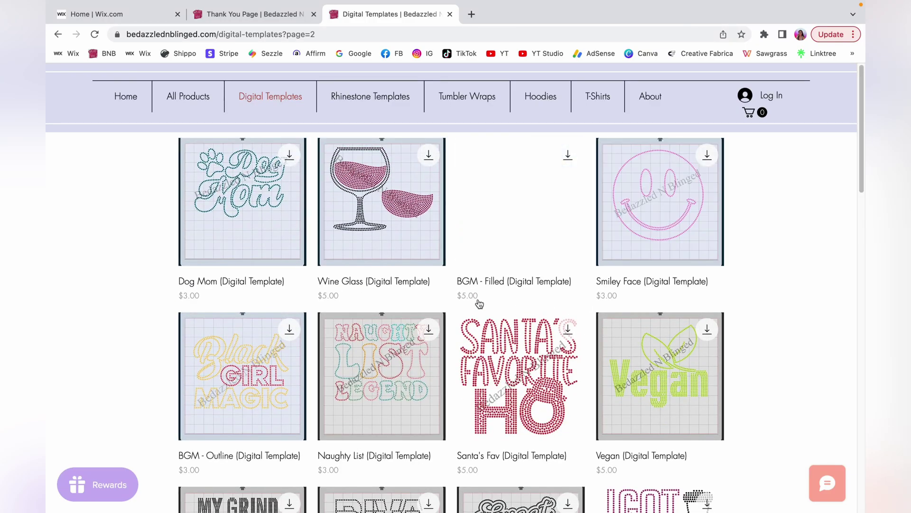
pyautogui.moveTo(637, 224)
pyautogui.moveTo(519, 204)
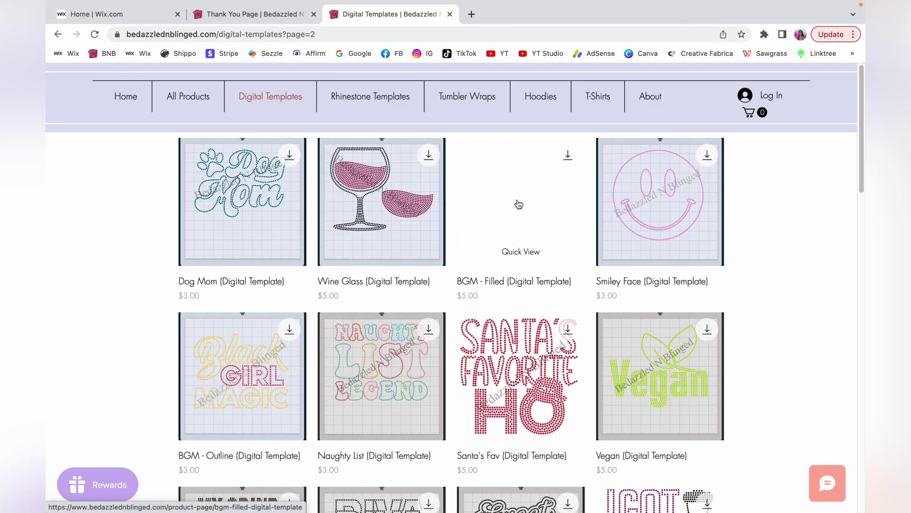
pyautogui.moveTo(249, 375)
pyautogui.scroll(-3, 765, 255)
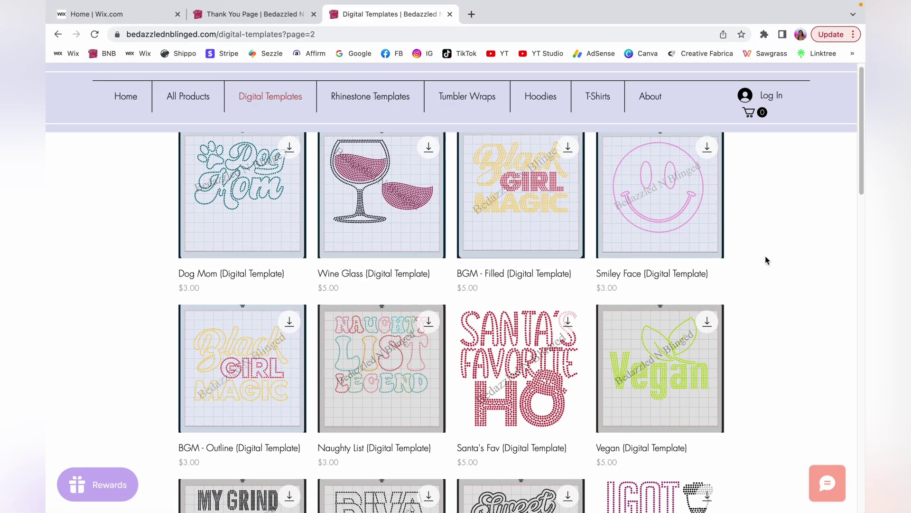
pyautogui.scroll(3, 768, 258)
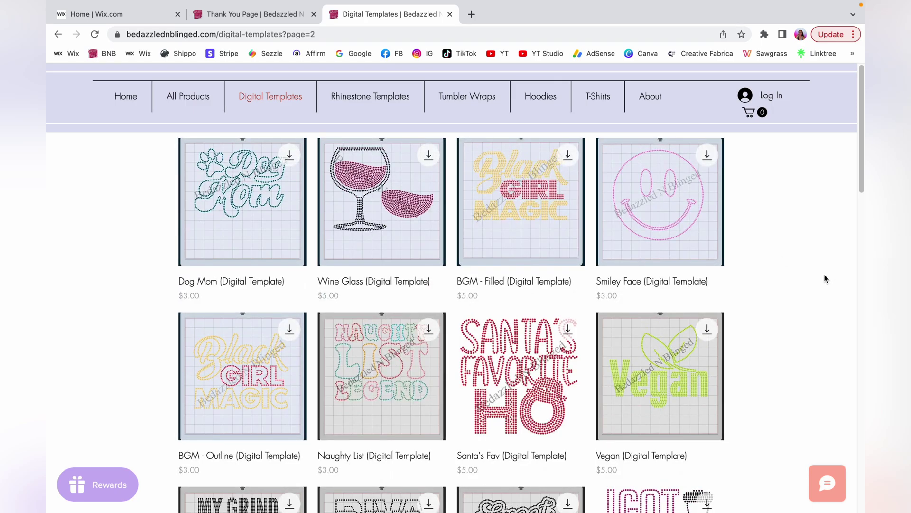
# Step: Open the BGM - Filled (Digital Template) product page and highlight the width and height in its template size information
pyautogui.click(535, 204)
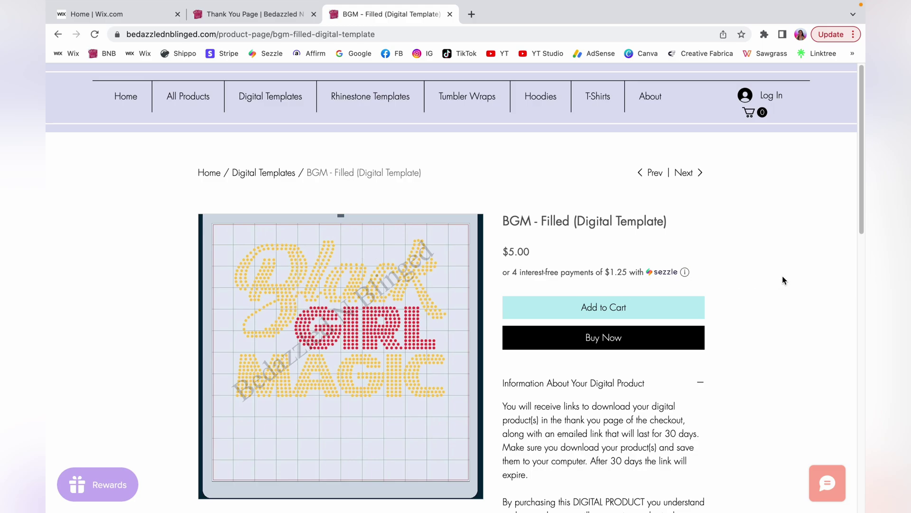
pyautogui.scroll(-4, 781, 278)
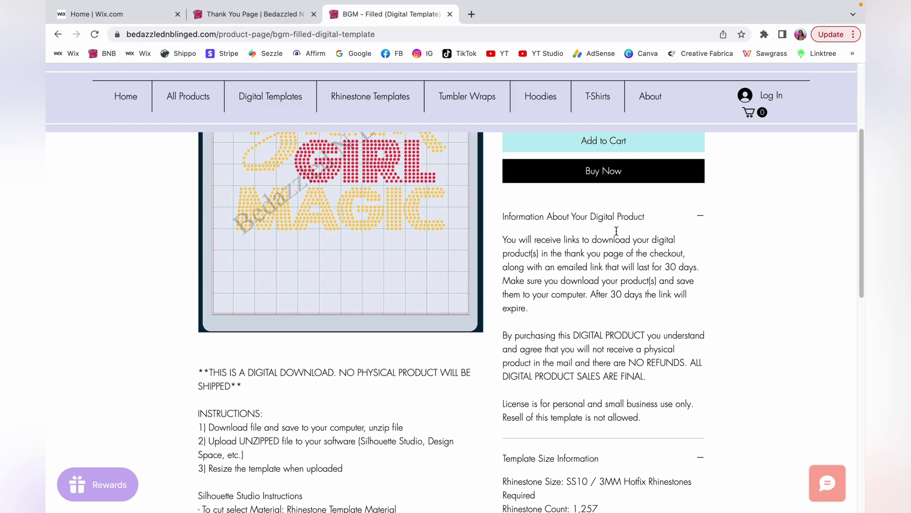
pyautogui.scroll(-3, 748, 304)
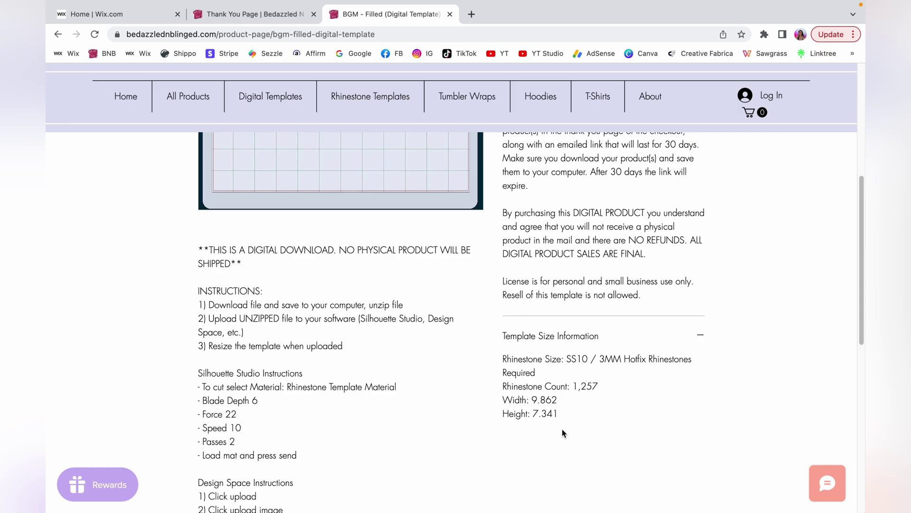
pyautogui.moveTo(504, 400); pyautogui.dragTo(562, 417)
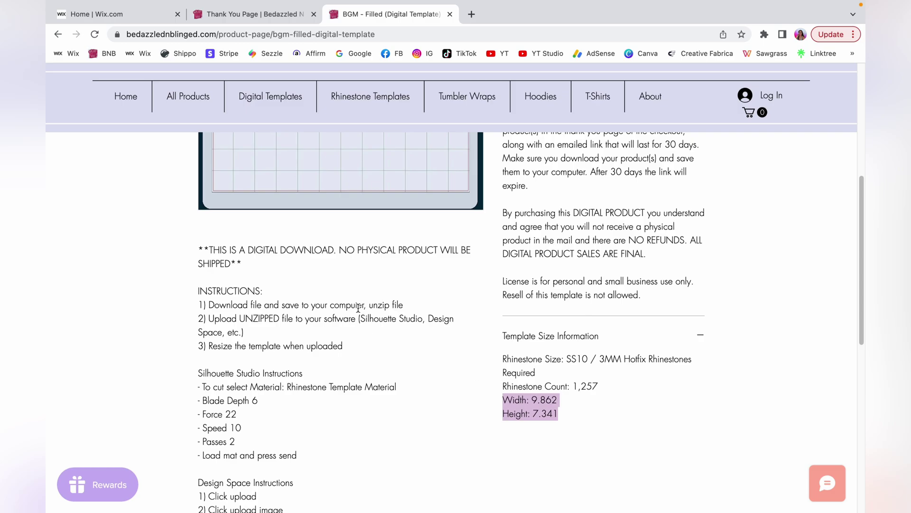
# Step: Review the product's general, Silhouette Studio and Design Space instructions, highlighting the relevant sections
pyautogui.scroll(-1, 355, 310)
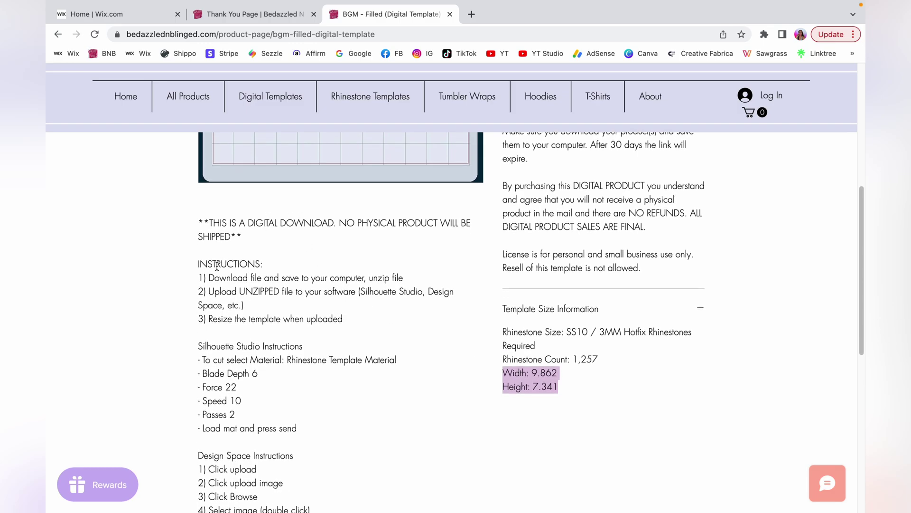
pyautogui.click(309, 257)
pyautogui.scroll(-3, 182, 285)
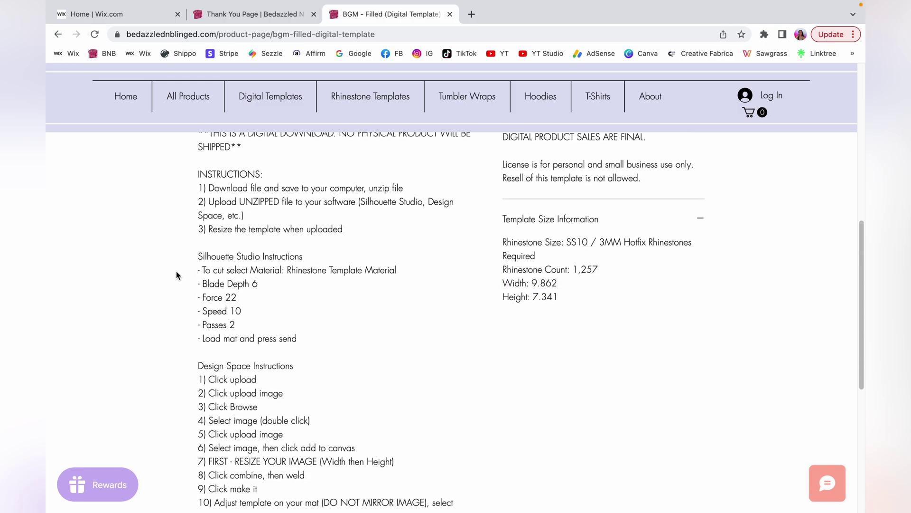
pyautogui.moveTo(188, 259); pyautogui.dragTo(310, 270)
pyautogui.click(318, 296)
pyautogui.moveTo(299, 338); pyautogui.dragTo(318, 242)
pyautogui.click(366, 332)
pyautogui.scroll(-4, 366, 331)
pyautogui.moveTo(341, 395); pyautogui.dragTo(338, 421)
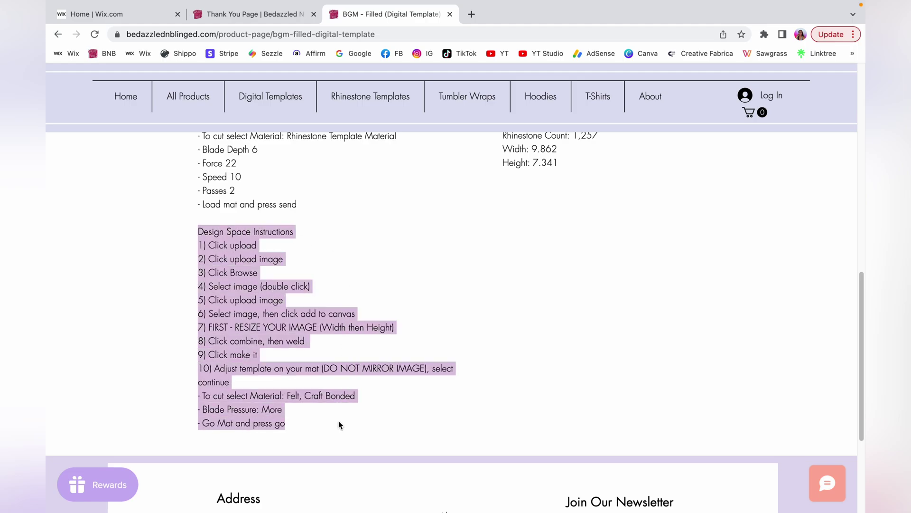
pyautogui.click(535, 378)
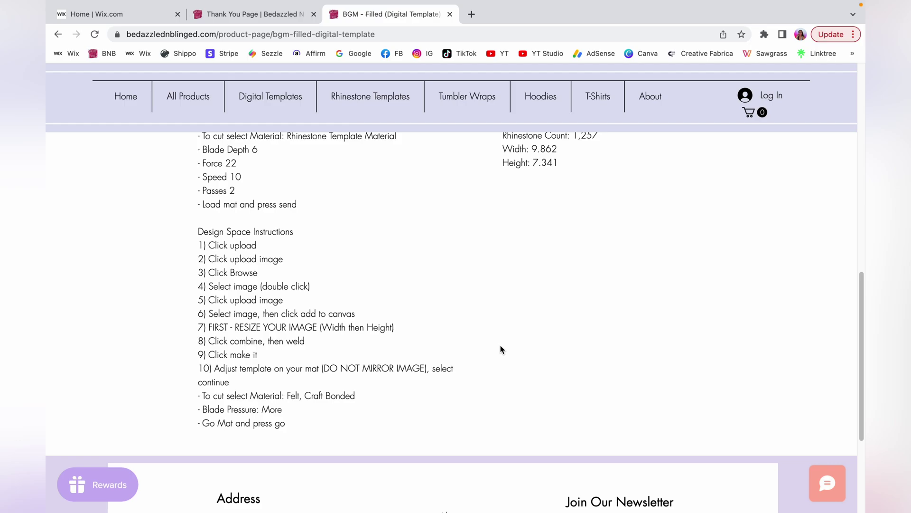
# Step: Return to the order's thank-you page and download the Dog Mom digital template
pyautogui.click(255, 16)
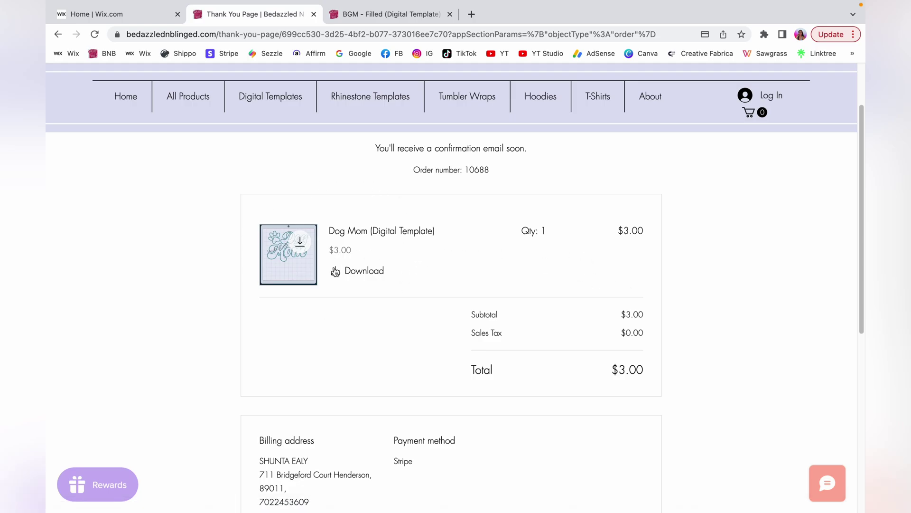
pyautogui.click(373, 273)
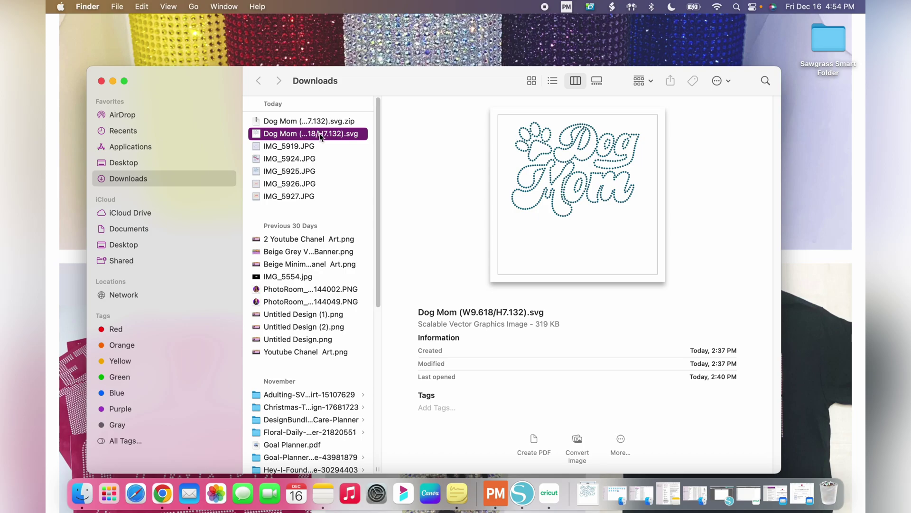
# Step: Show the Finder Downloads folder in full screen, unzip Dog Mom (W9.618_H7.132).svg.zip, and select the extracted SVG
pyautogui.rightClick(320, 136)
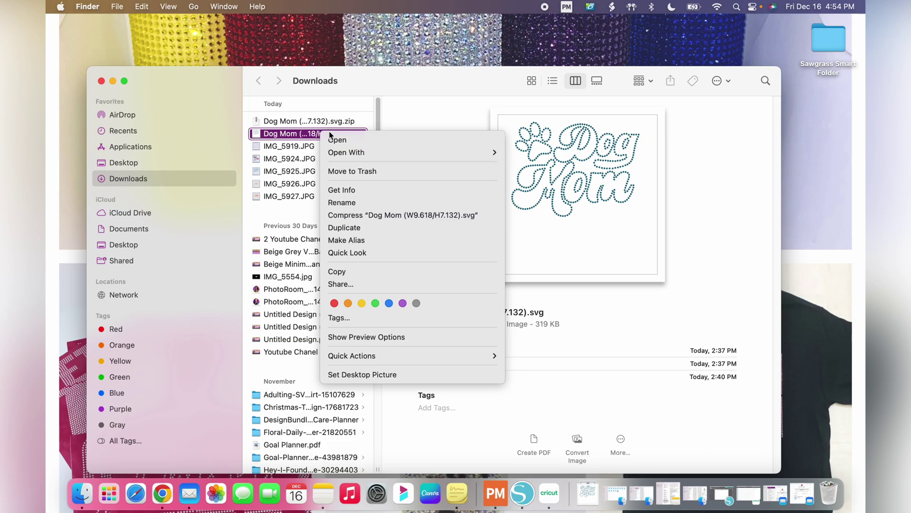
pyautogui.click(286, 137)
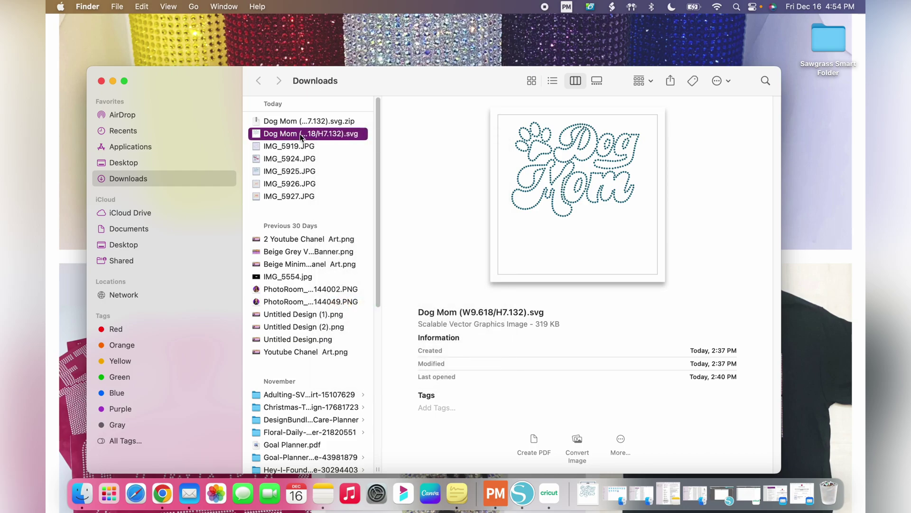
pyautogui.click(124, 82)
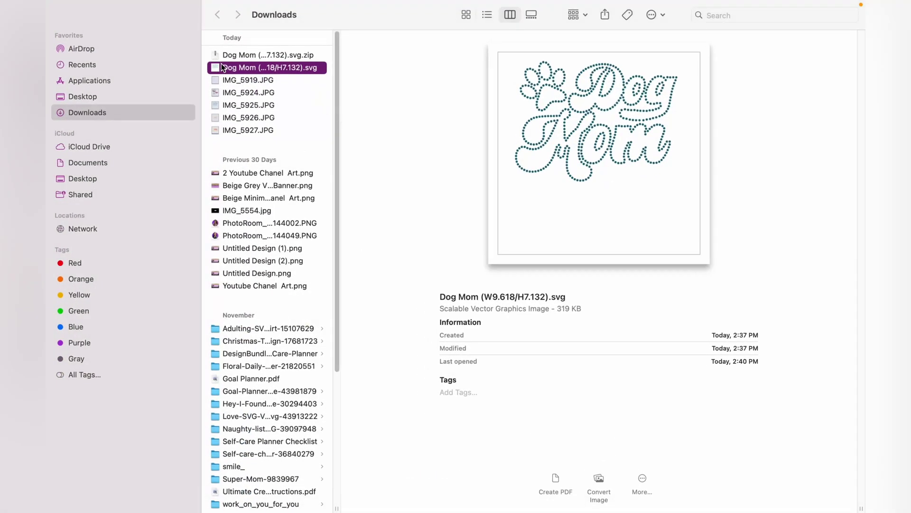
pyautogui.click(285, 54)
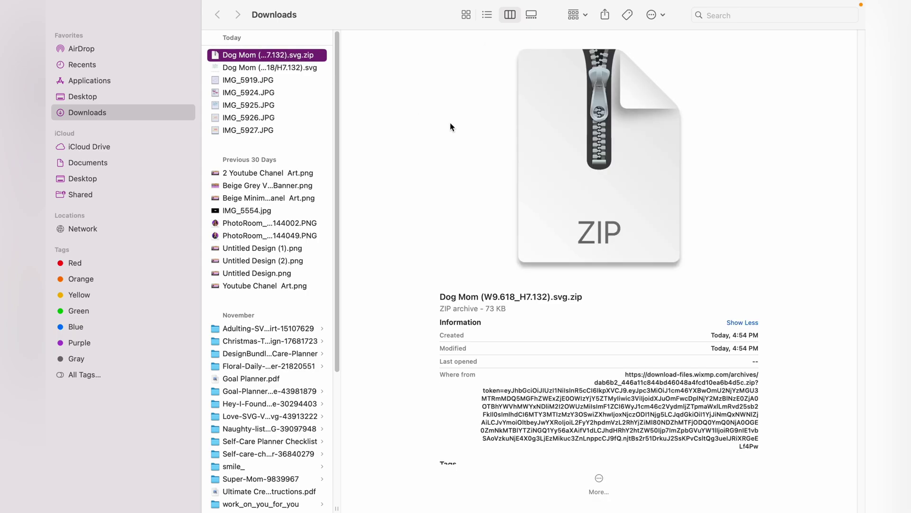
pyautogui.rightClick(257, 54)
pyautogui.press('Escape')
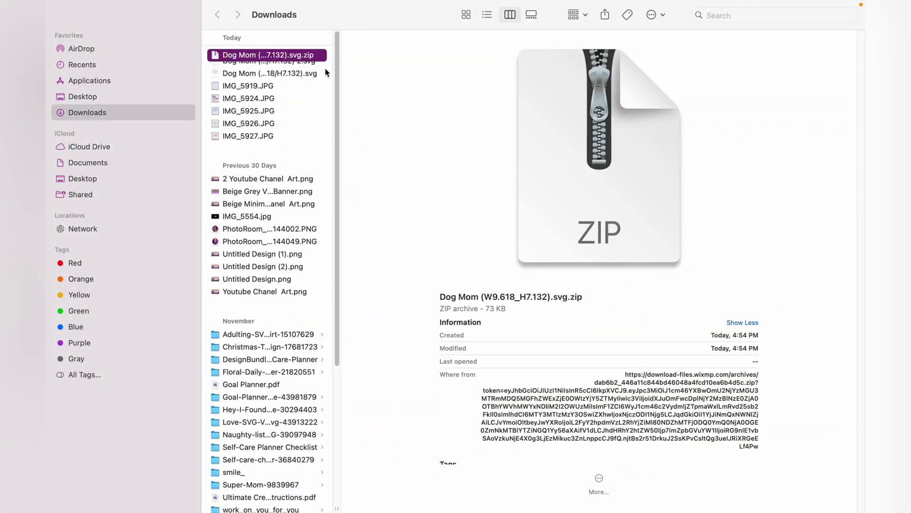
pyautogui.click(308, 68)
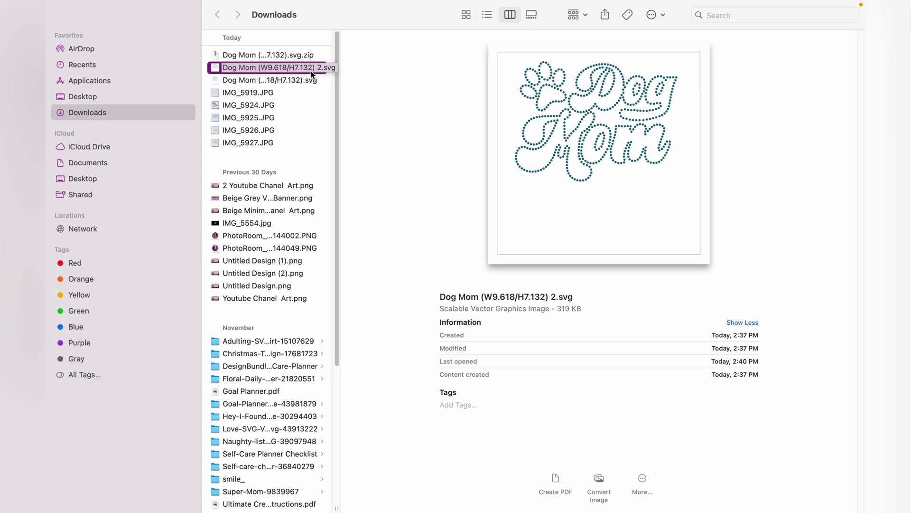
pyautogui.moveTo(166, 6)
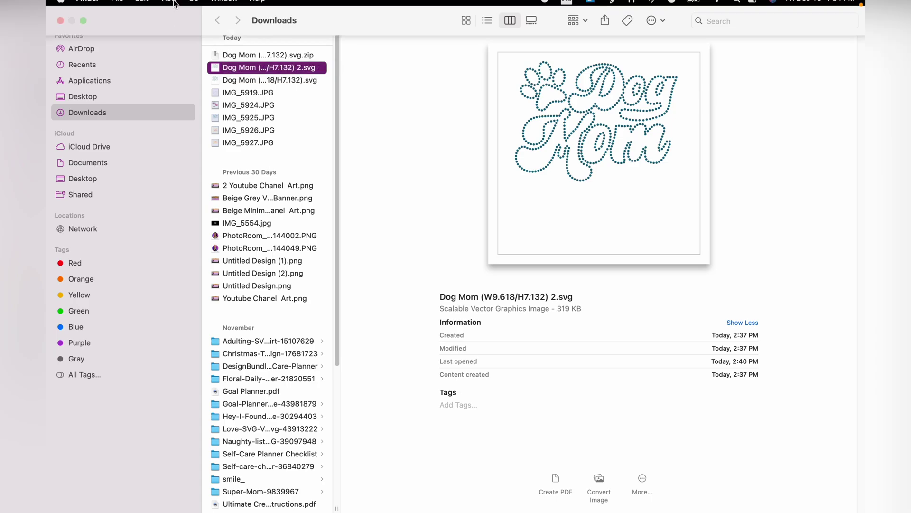
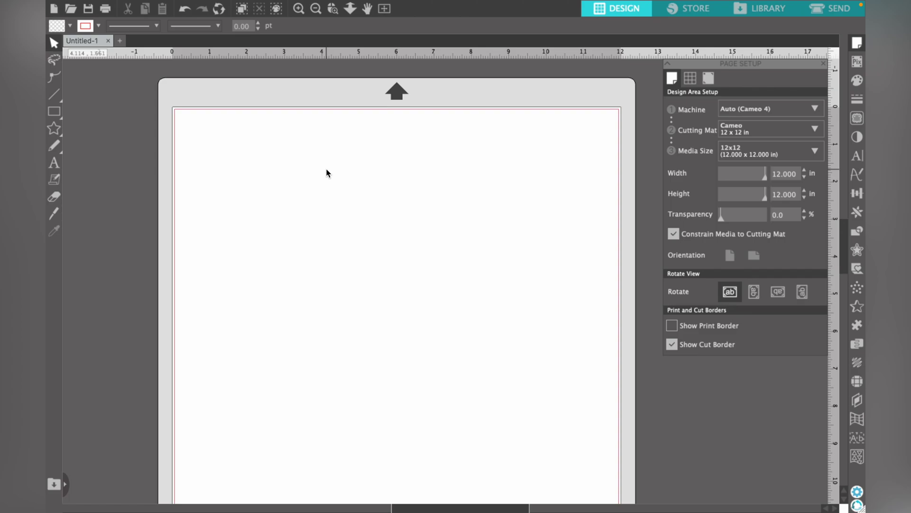
# Step: Open the unzipped Dog Mom (W9.618_H7.132).svg template from the Downloads folder in Silhouette Studio
pyautogui.moveTo(133, 4)
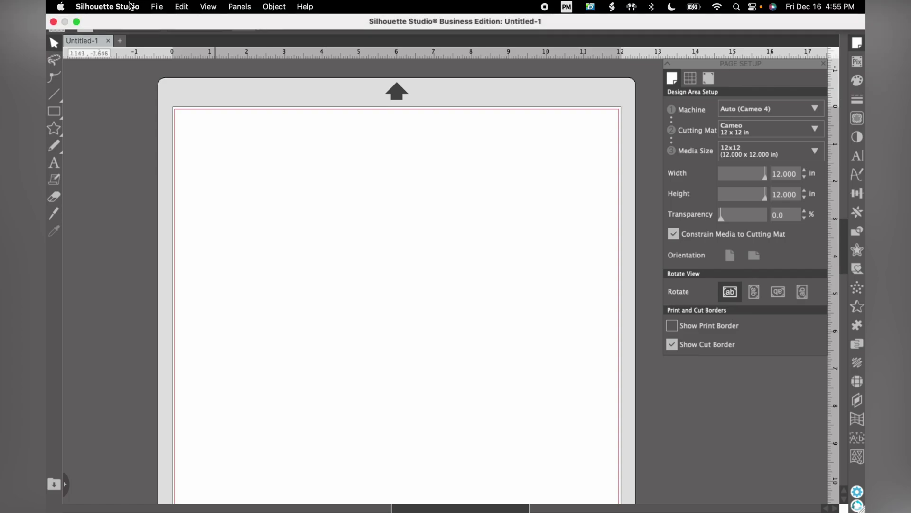
pyautogui.click(157, 7)
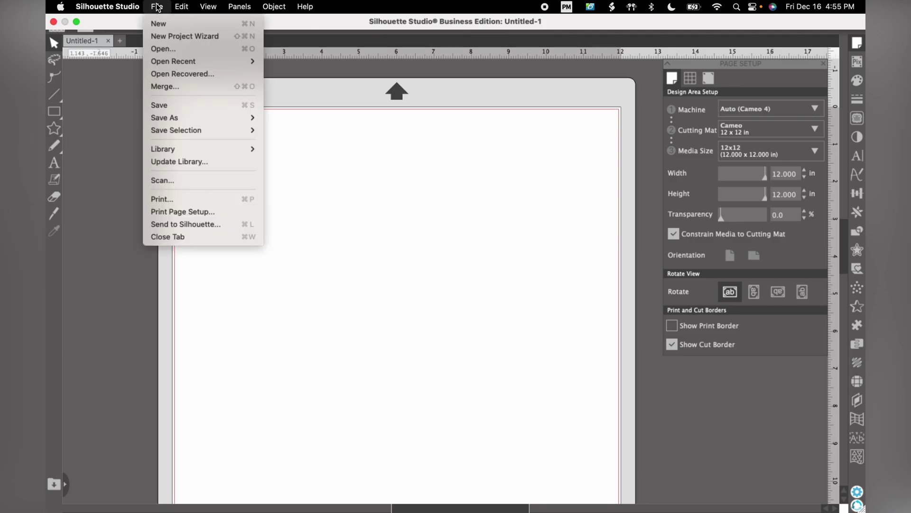
pyautogui.click(186, 53)
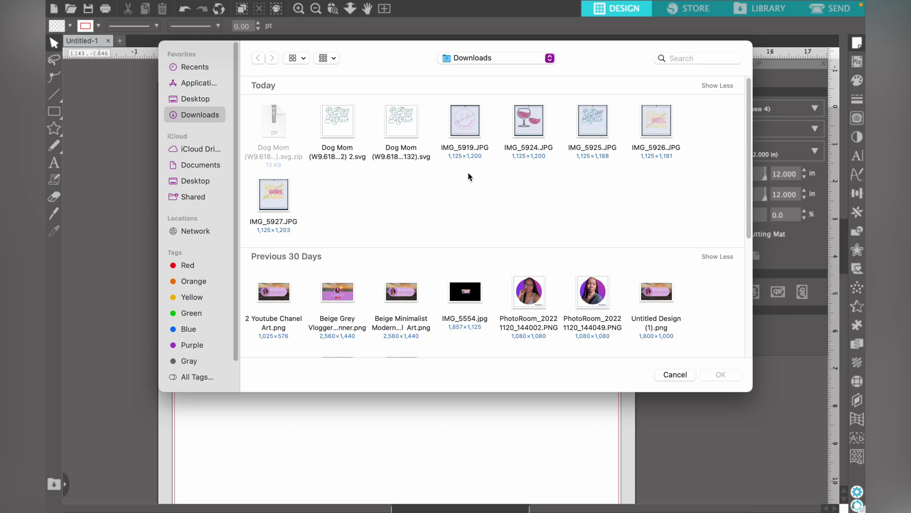
pyautogui.click(401, 130)
pyautogui.click(735, 378)
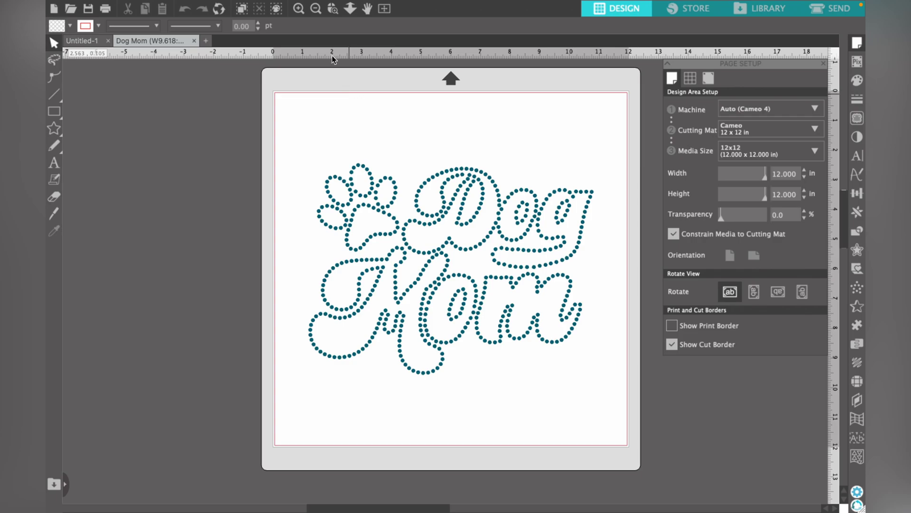
# Step: Move the Dog Mom design to about X 0.32 in, Y 0.42 in on the mat and check its width, leaving it selected
pyautogui.click(299, 9)
pyautogui.moveTo(516, 176); pyautogui.dragTo(485, 134)
pyautogui.scroll(5, 549, 312)
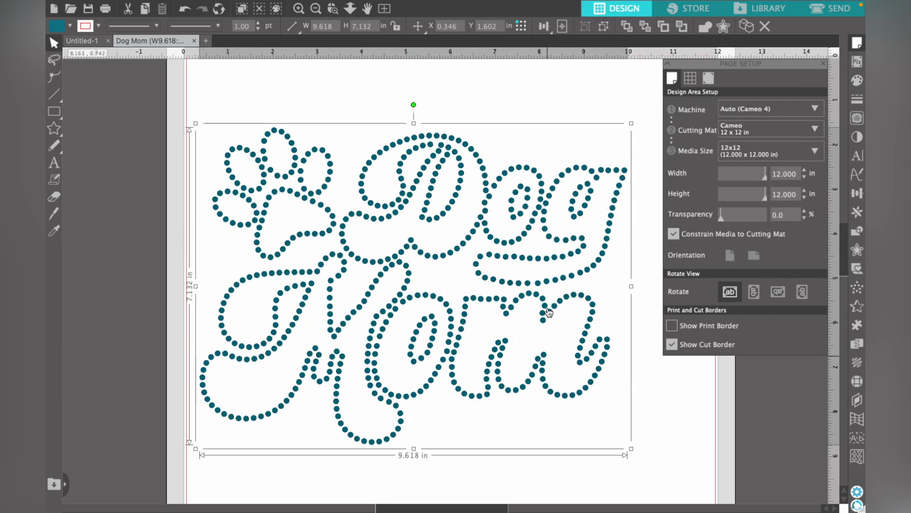
pyautogui.scroll(1, 549, 312)
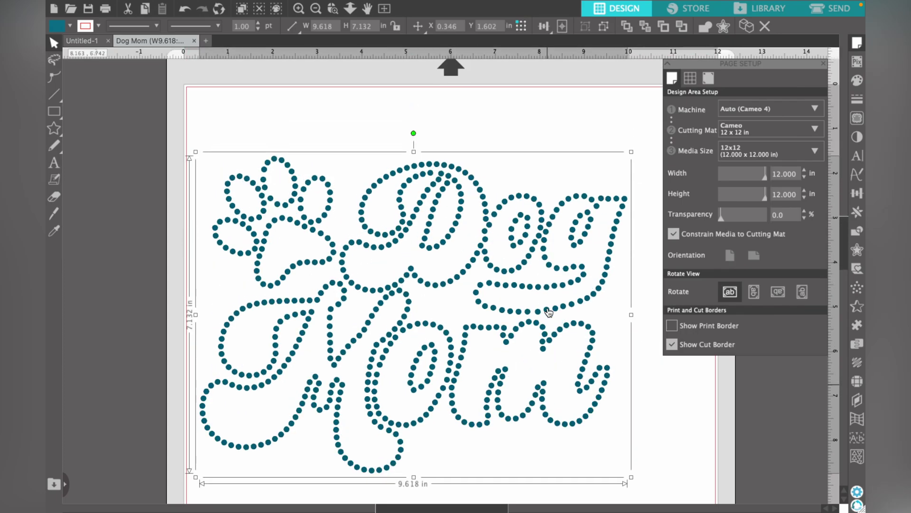
pyautogui.moveTo(411, 177); pyautogui.dragTo(408, 121)
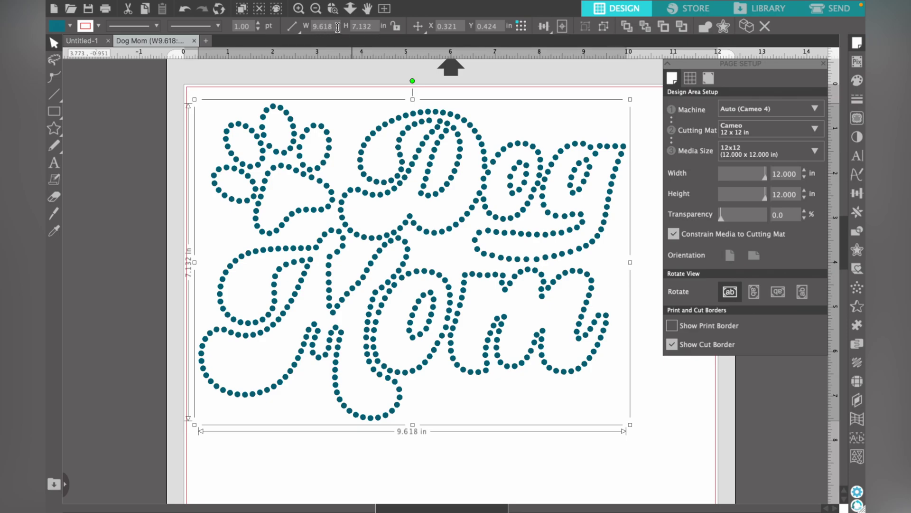
pyautogui.doubleClick(315, 26)
pyautogui.click(647, 175)
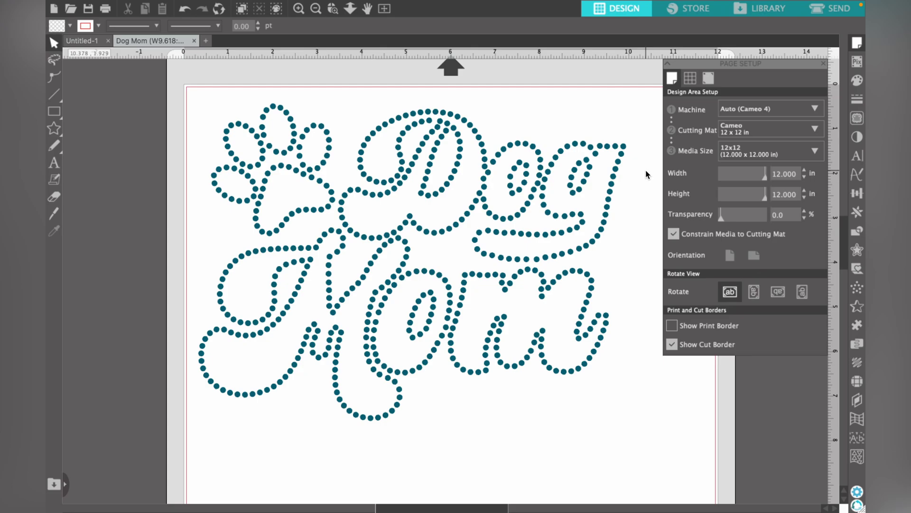
pyautogui.click(400, 144)
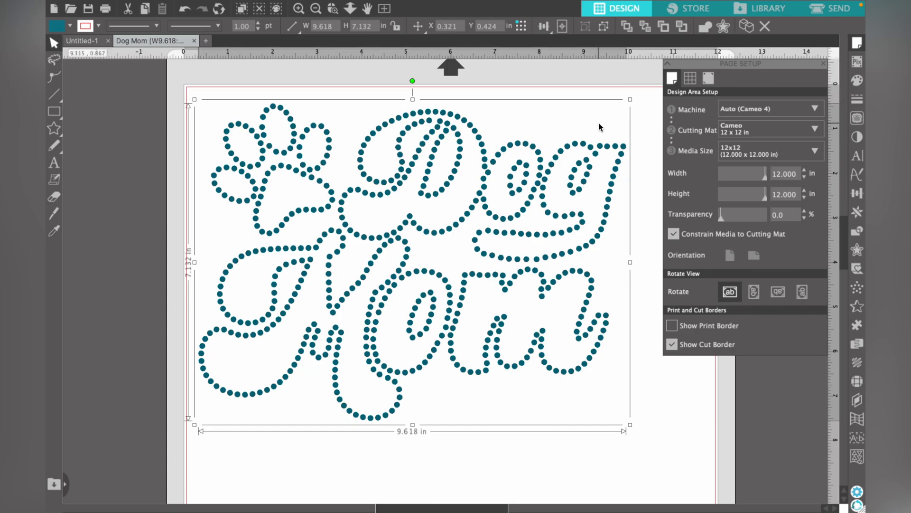
# Step: Bring the design to the cutting setup and set Carriage 1's material to Rhinestone Template Material (1)
pyautogui.click(839, 11)
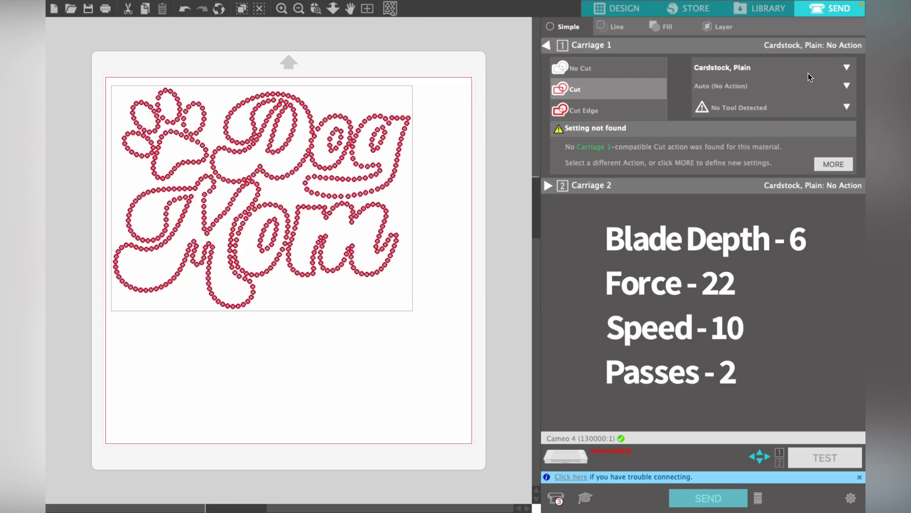
pyautogui.click(848, 70)
pyautogui.moveTo(853, 137); pyautogui.dragTo(850, 336)
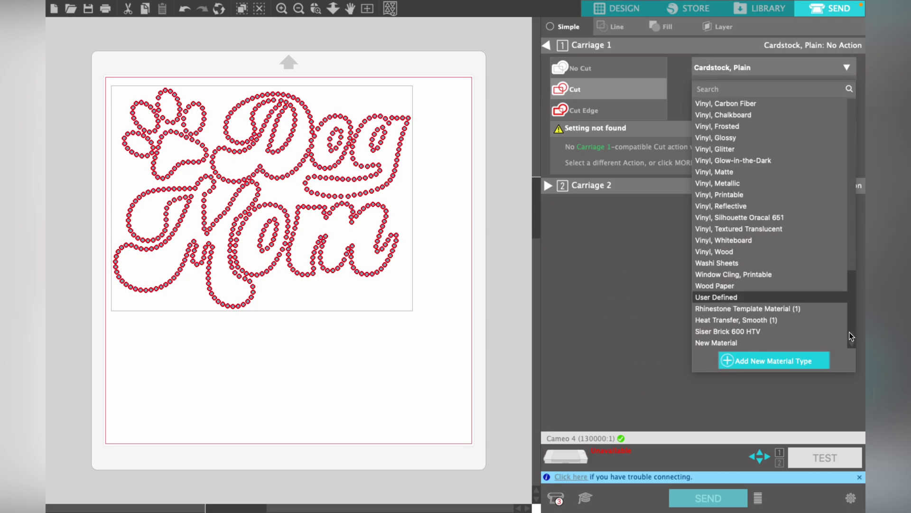
pyautogui.click(768, 307)
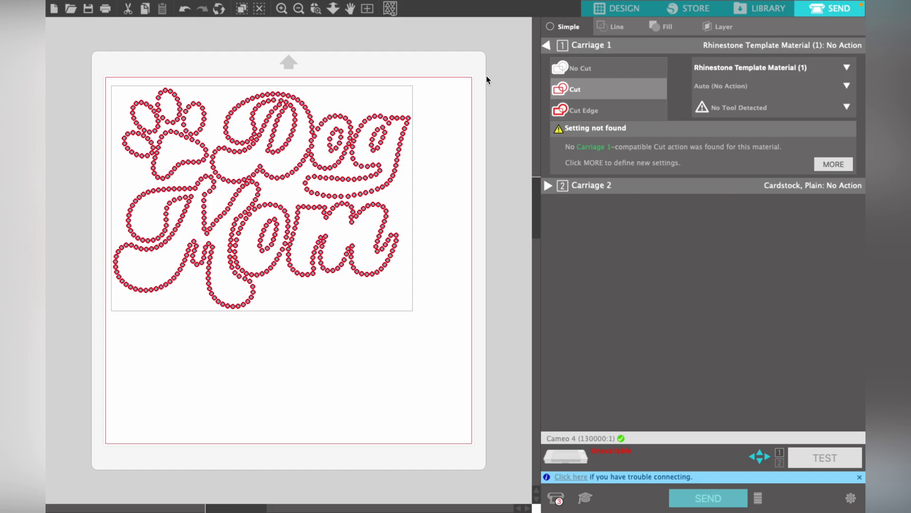
# Step: Take Silhouette Studio out of full screen and minimize it, then switch to Cricut Design Space in full screen
pyautogui.moveTo(459, 3)
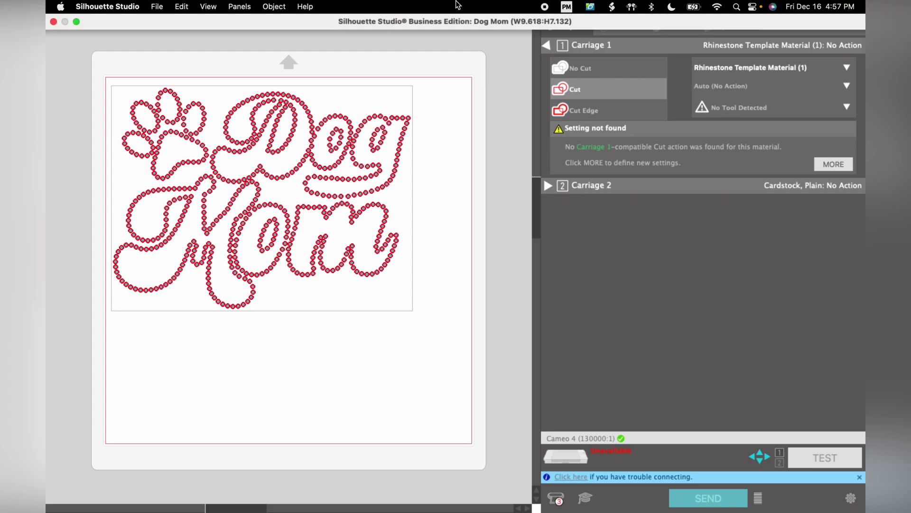
pyautogui.click(76, 22)
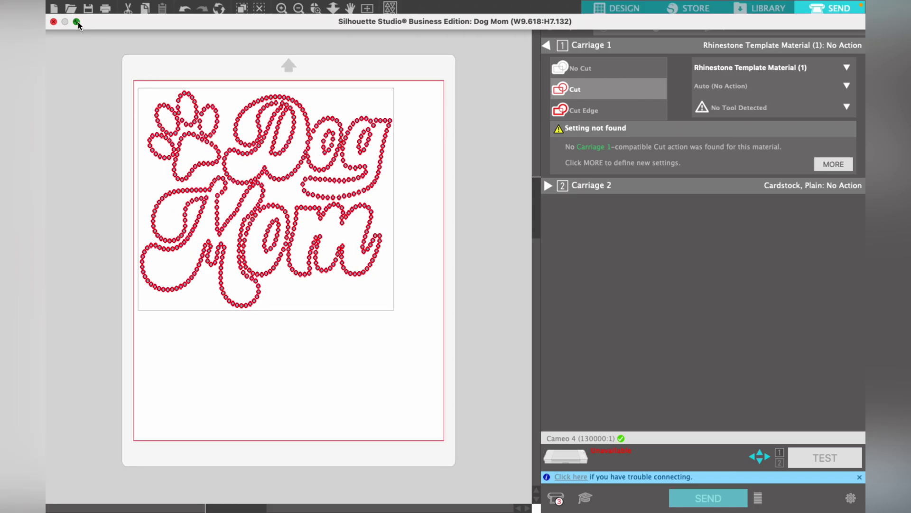
pyautogui.click(65, 27)
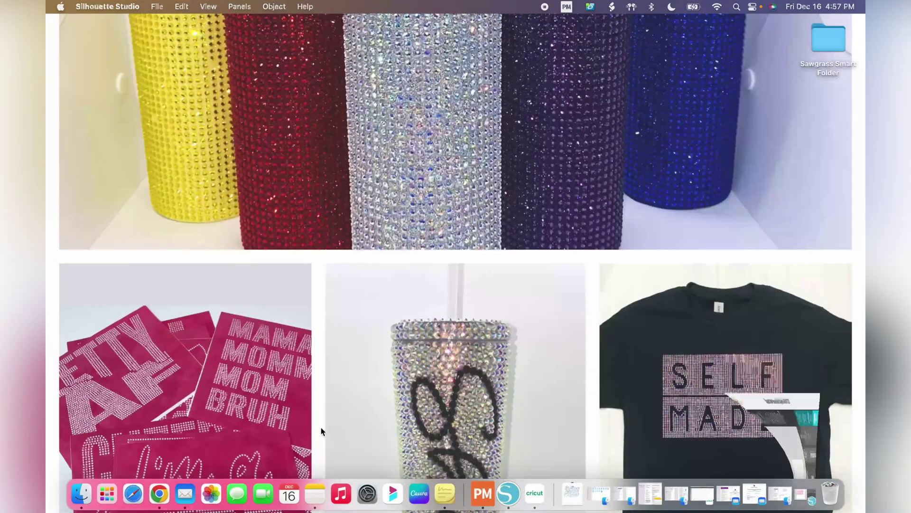
pyautogui.click(534, 494)
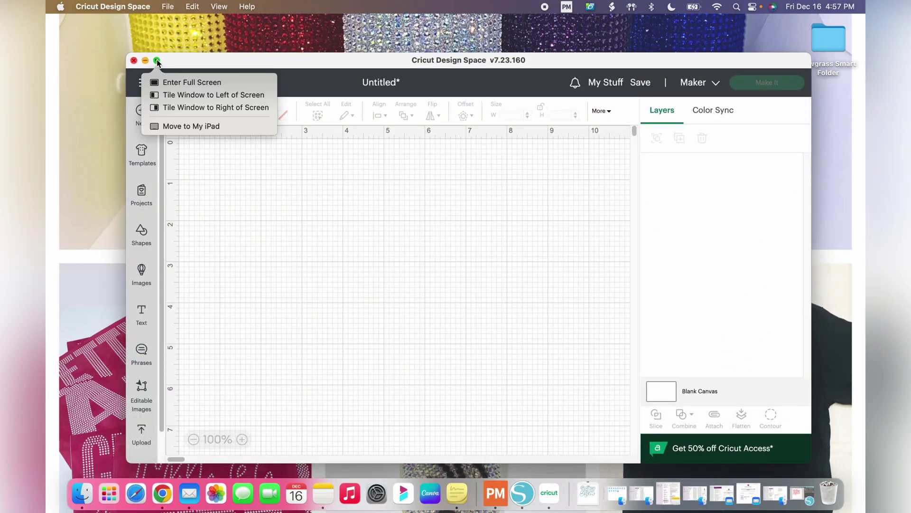
pyautogui.click(156, 59)
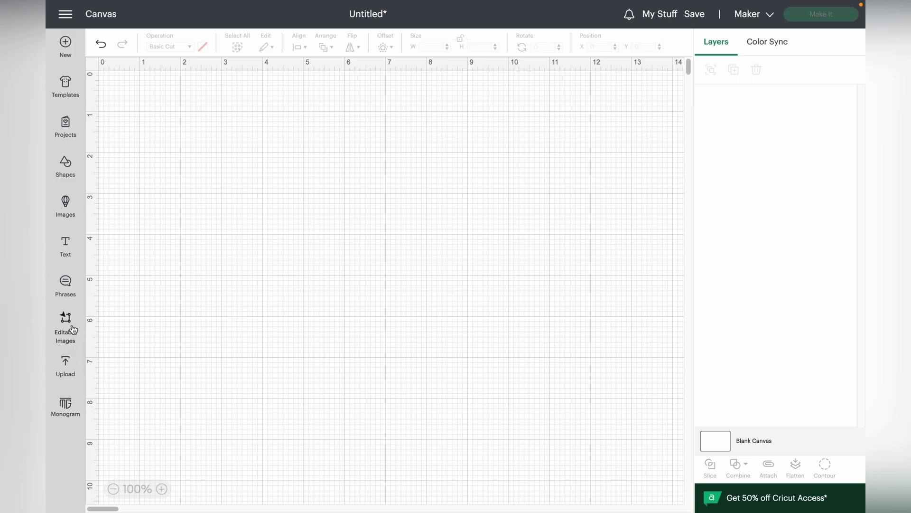
# Step: Start a new image upload and load the Dog Mom (W9.618_H7.132).svg file from the Downloads folder
pyautogui.click(68, 369)
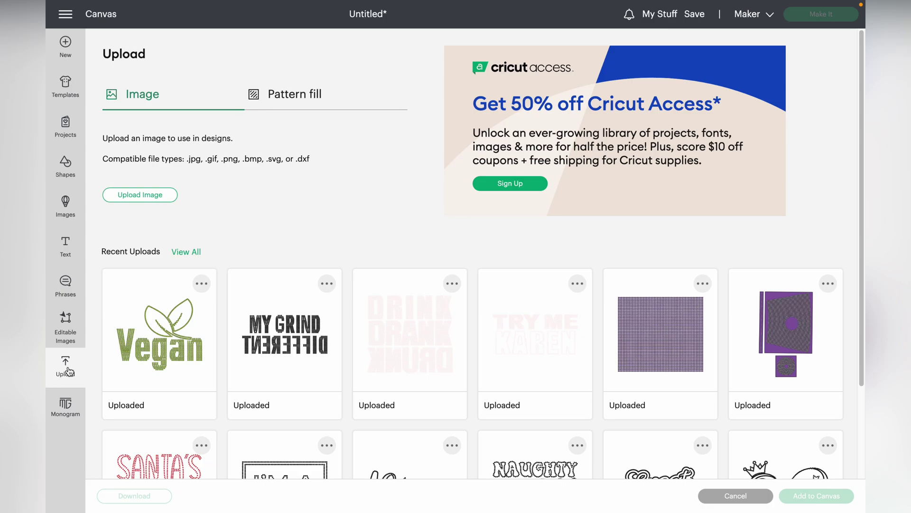
pyautogui.click(135, 196)
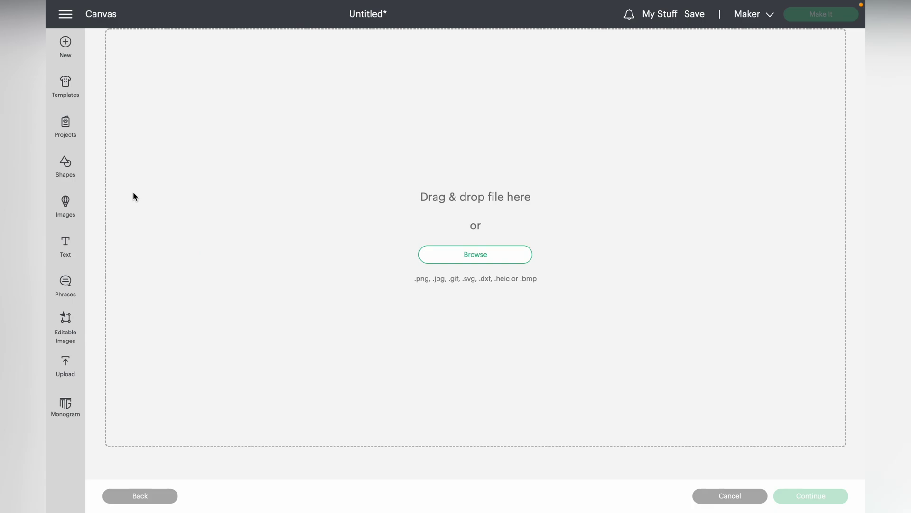
pyautogui.click(450, 257)
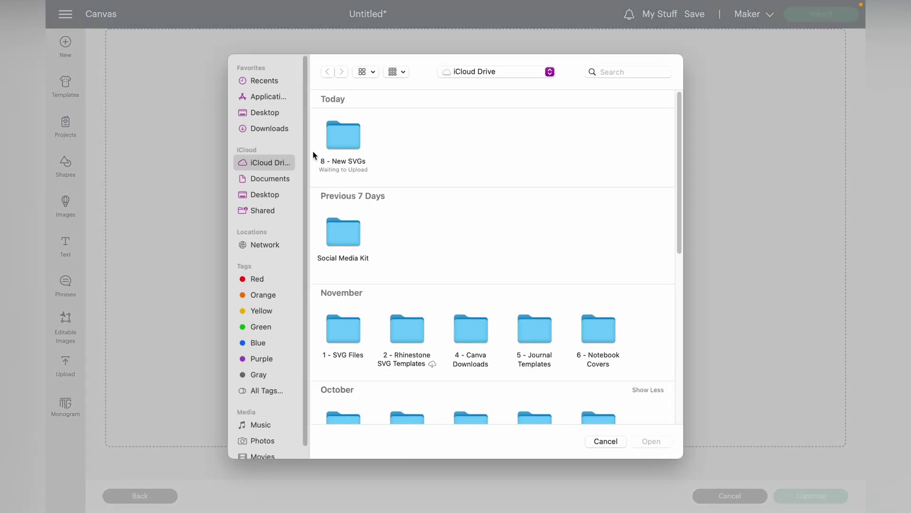
pyautogui.click(269, 128)
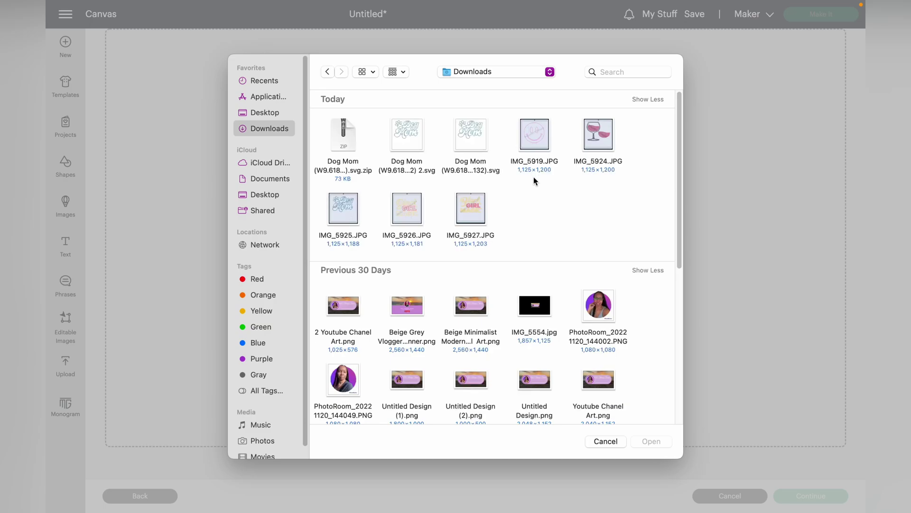
pyautogui.click(471, 132)
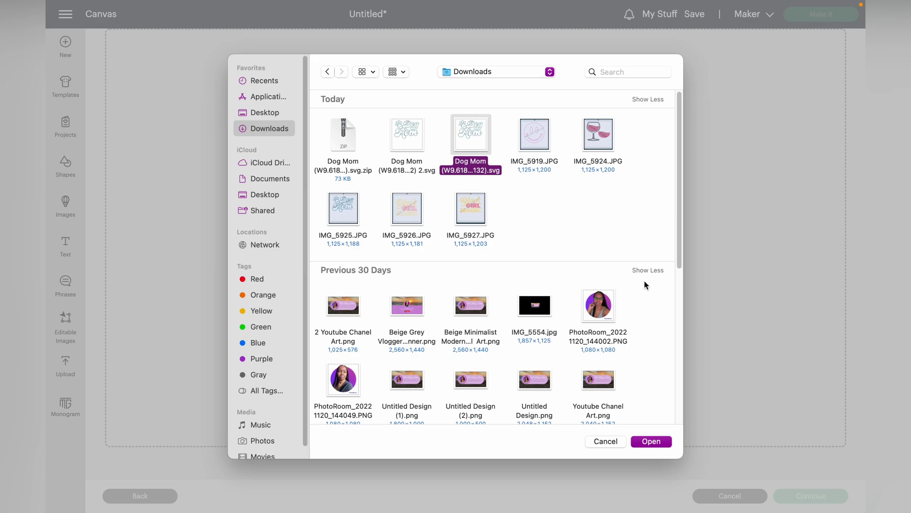
pyautogui.click(652, 443)
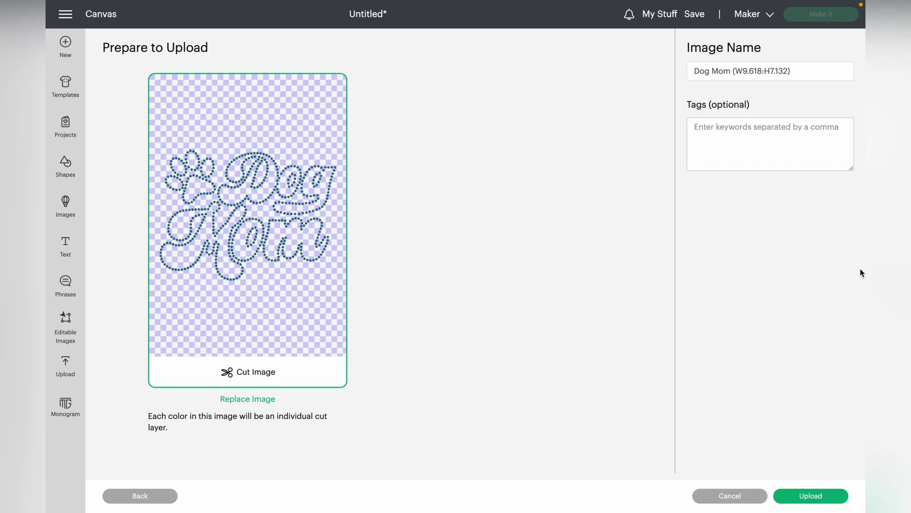
# Step: Highlight the width and height given in the image name to note the template's required size
pyautogui.click(734, 71)
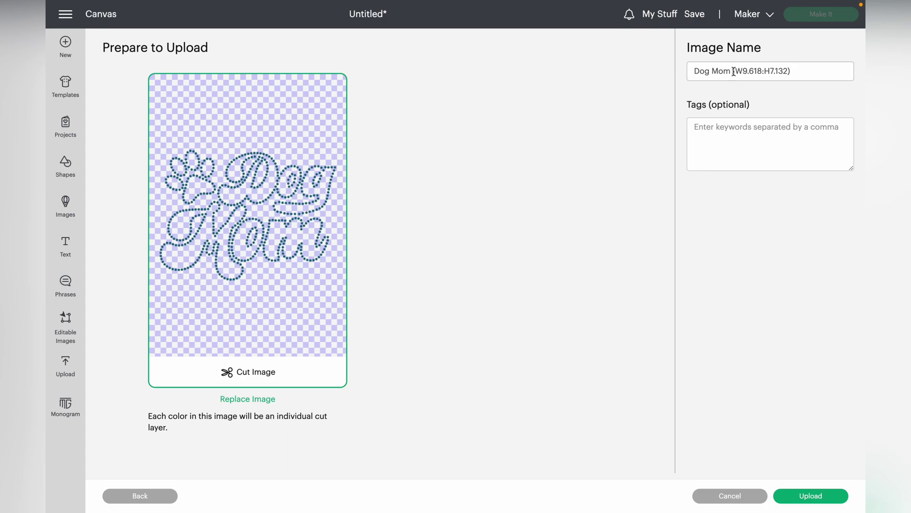
pyautogui.moveTo(734, 72); pyautogui.dragTo(803, 71)
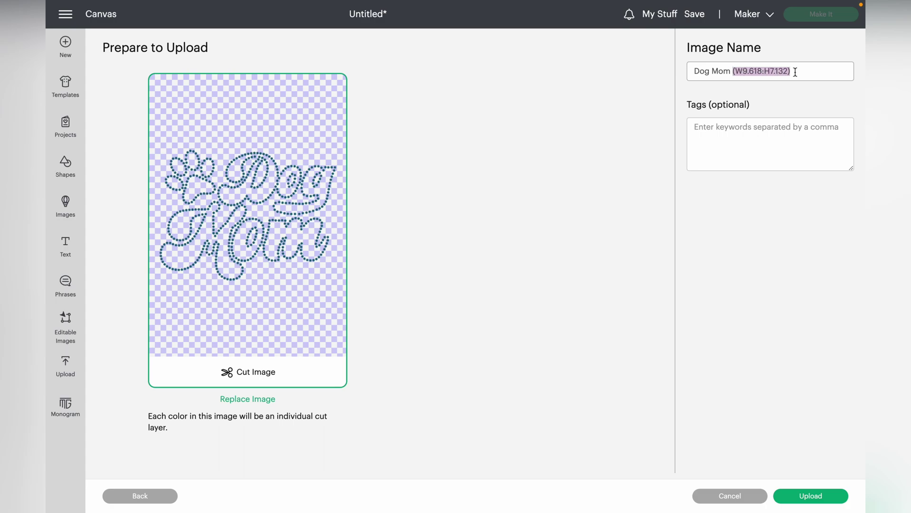
pyautogui.click(812, 212)
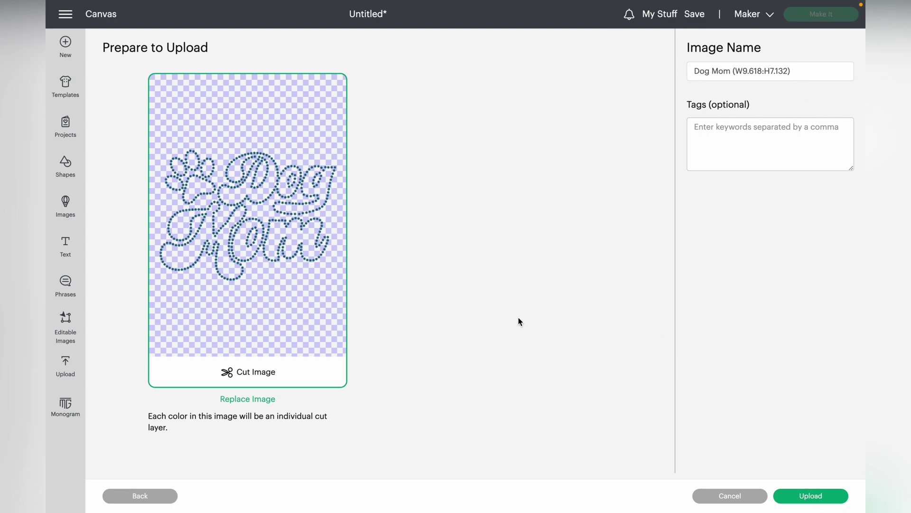
# Step: Upload the Dog Mom cut image and add it from the recent uploads to the canvas
pyautogui.click(811, 496)
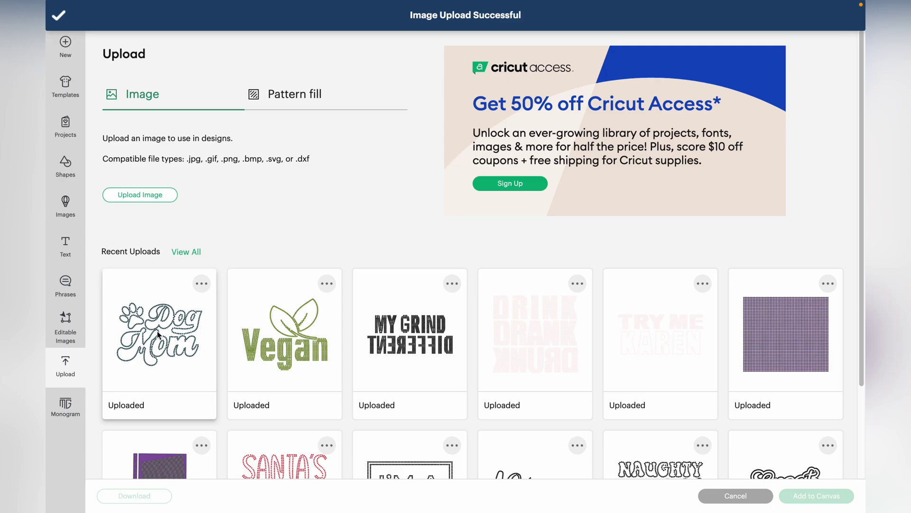
pyautogui.click(160, 335)
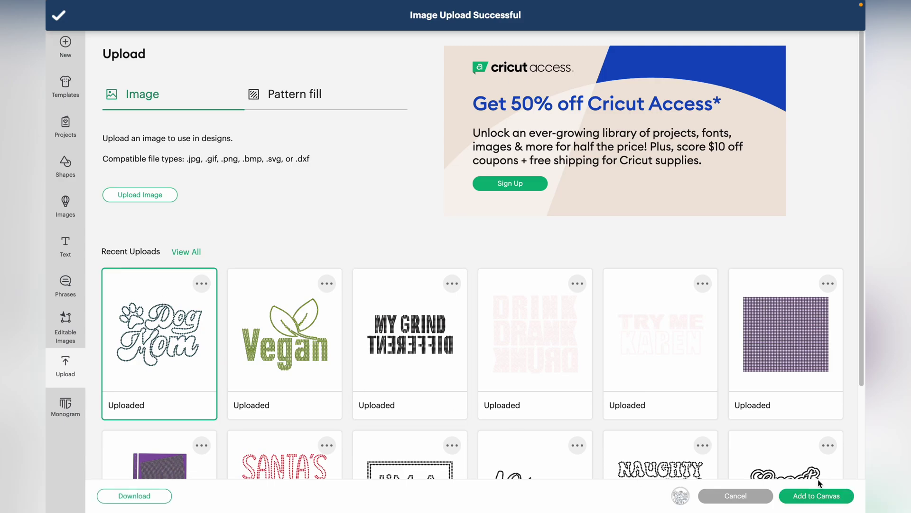
pyautogui.click(806, 496)
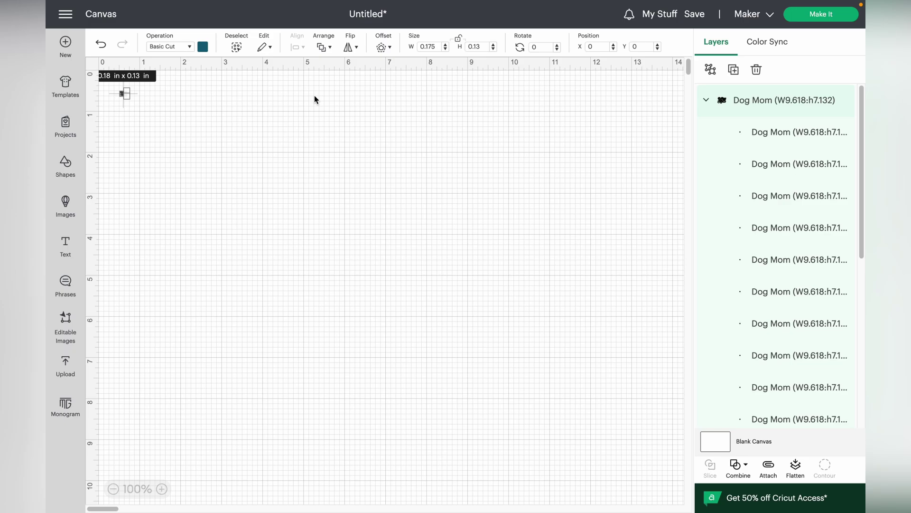
# Step: Resize the Dog Mom design to a width of 9.618 in and a height of 7.132 in
pyautogui.click(439, 46)
pyautogui.write('9.618')
pyautogui.press('Tab')
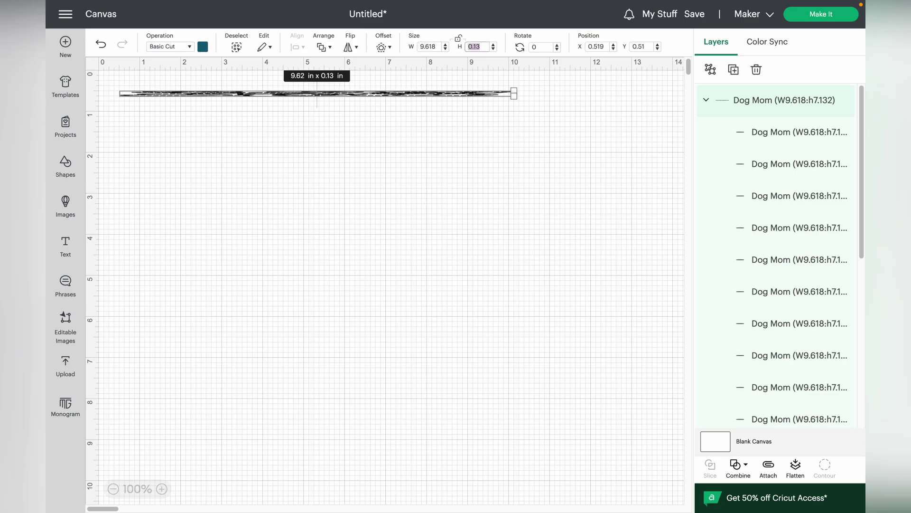
pyautogui.write('7.132')
pyautogui.press('Return')
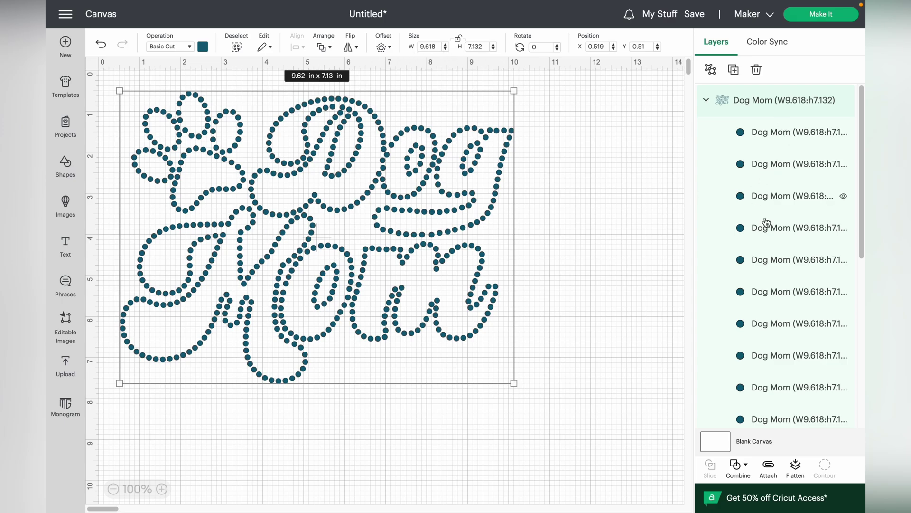
# Step: Look through the individual dot layers inside the Dog Mom group
pyautogui.scroll(-5, 802, 229)
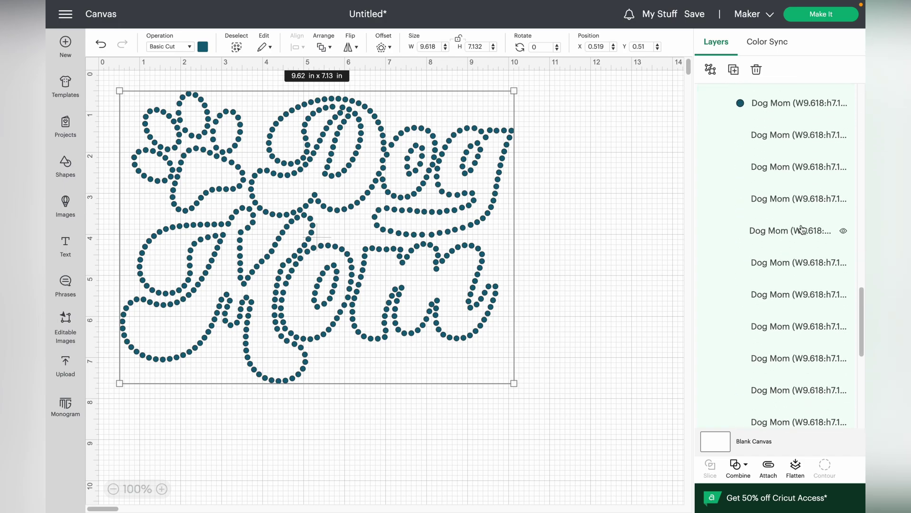
pyautogui.scroll(-2, 802, 229)
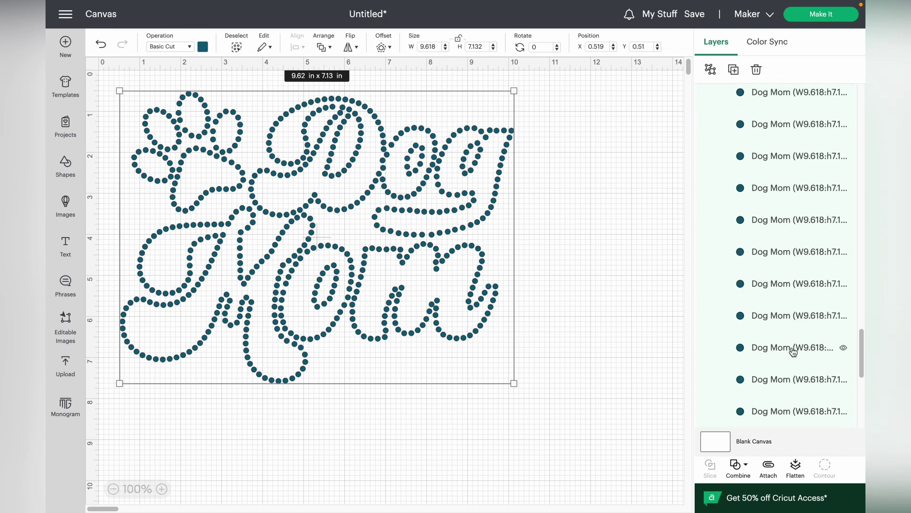
pyautogui.scroll(8, 778, 261)
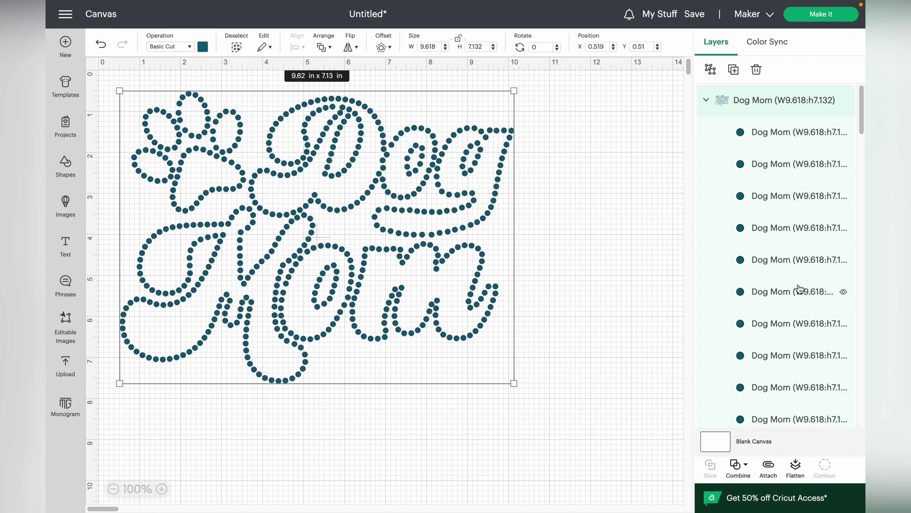
# Step: Weld all the dots of the Dog Mom group into one single layer and select the welded design
pyautogui.click(746, 467)
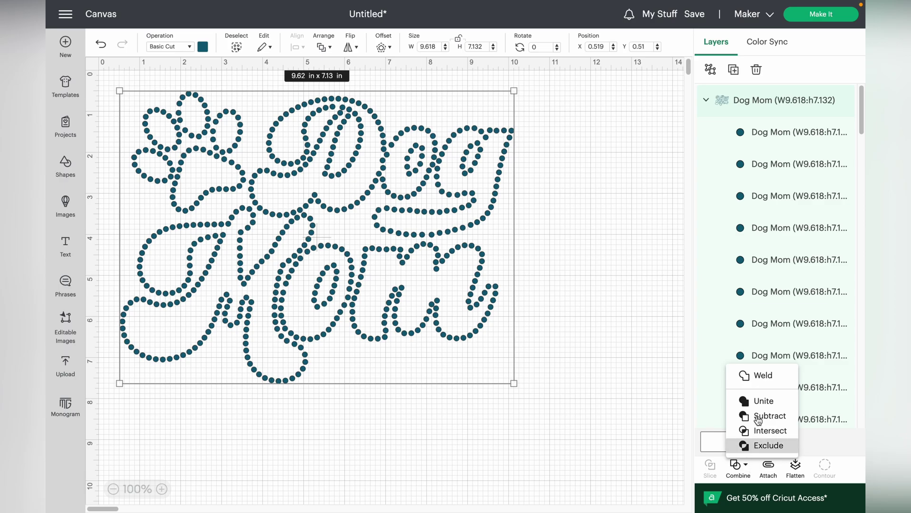
pyautogui.click(763, 375)
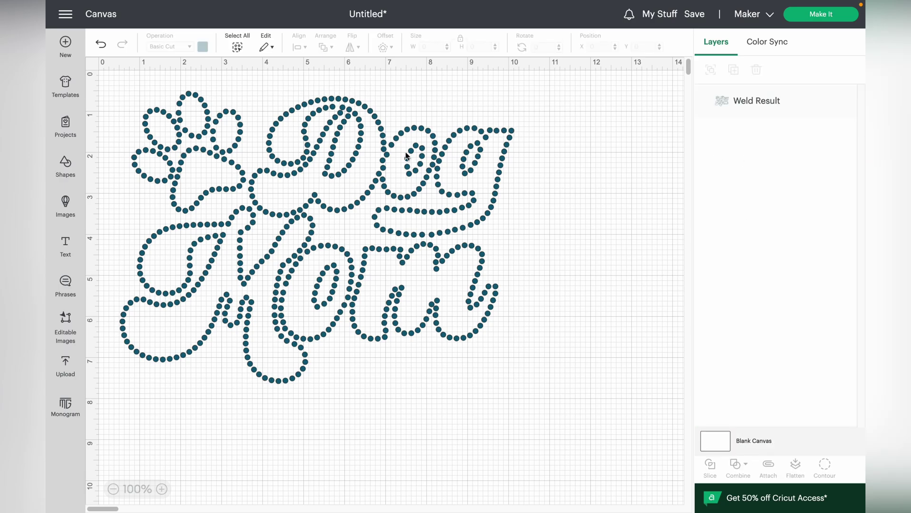
pyautogui.click(386, 152)
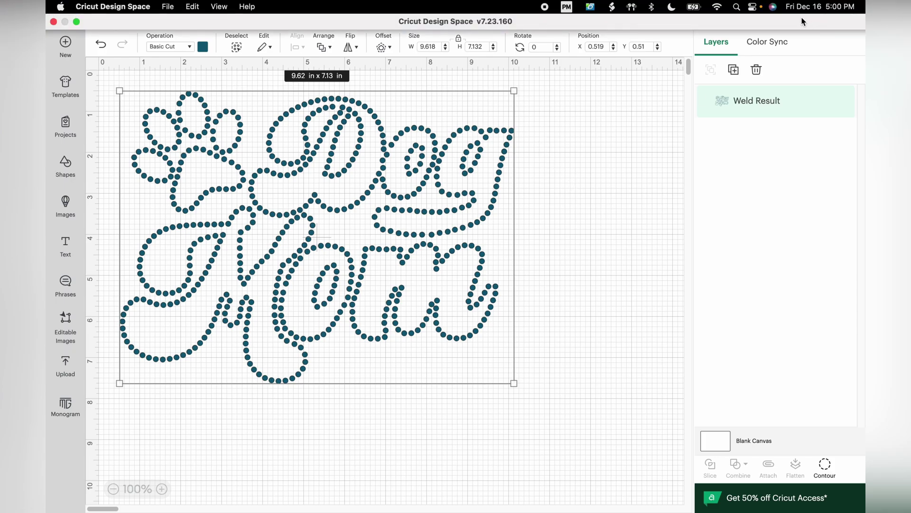
# Step: Send the welded design to the mat preview and move it about half an inch inward from the mat's corner
pyautogui.click(828, 21)
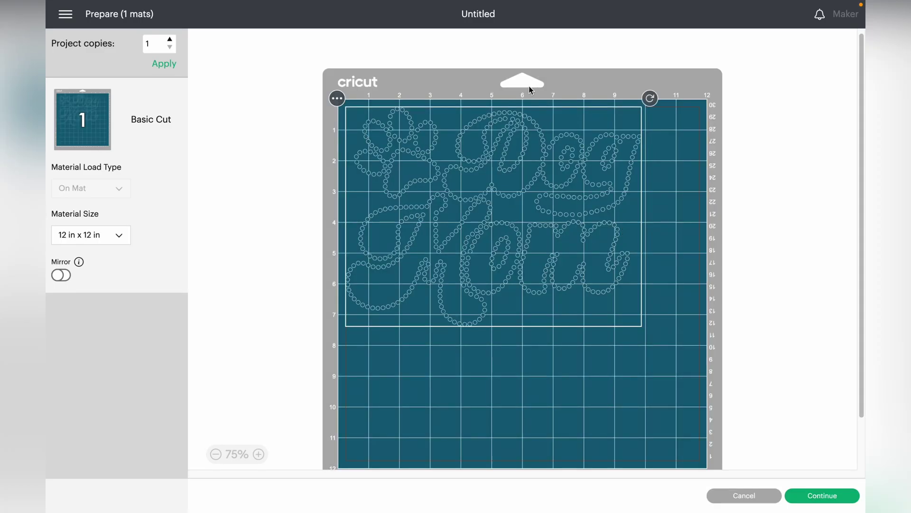
pyautogui.moveTo(485, 133); pyautogui.dragTo(500, 146)
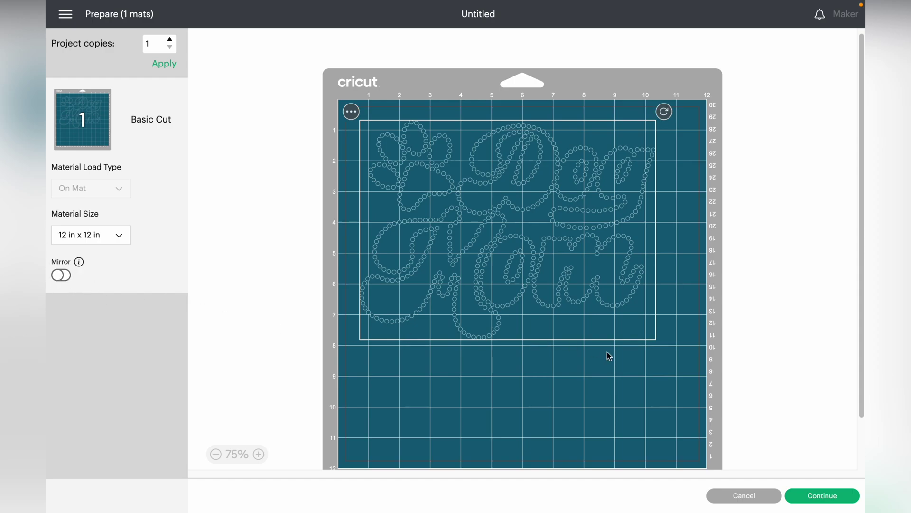
# Step: Continue to the machine connection stage, cancel the cut and return to the mat preview
pyautogui.click(812, 495)
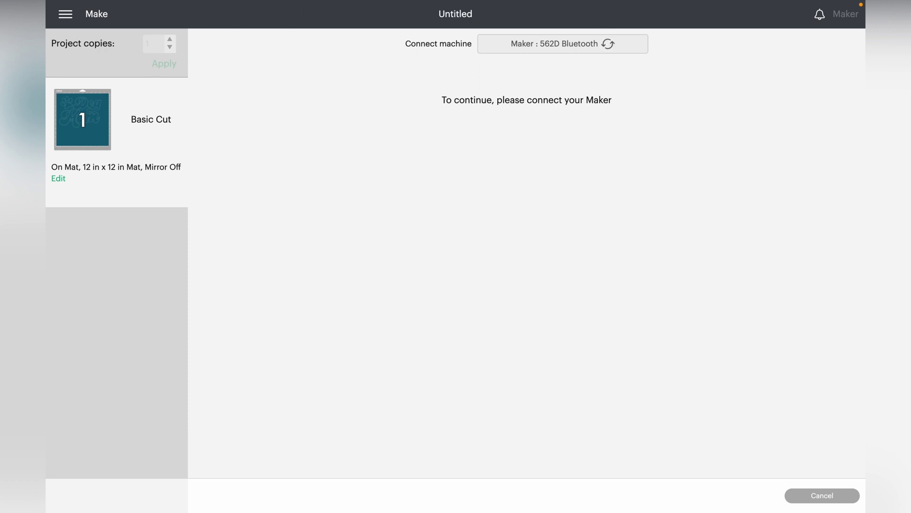
pyautogui.click(799, 496)
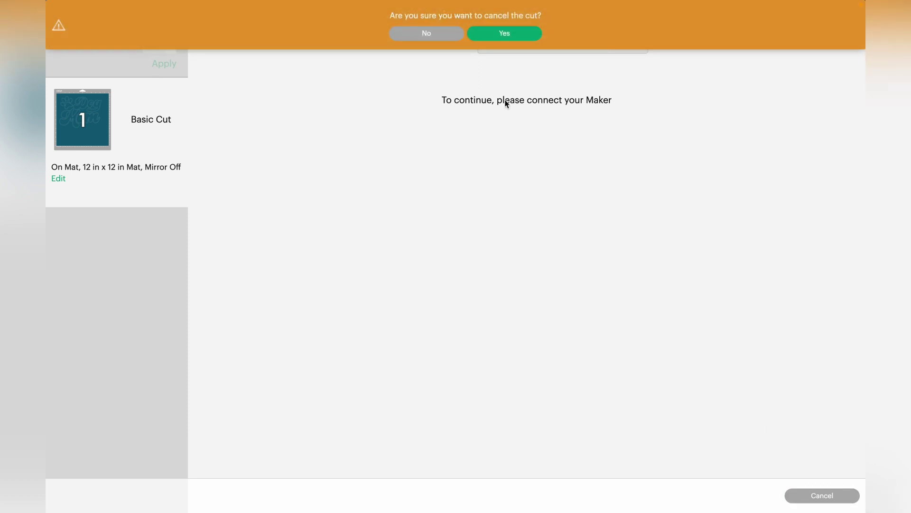
pyautogui.click(513, 43)
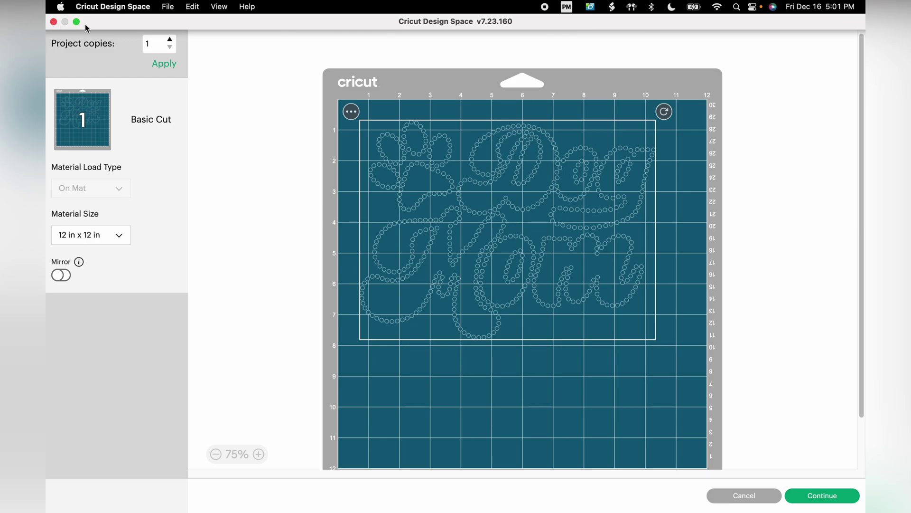
pyautogui.moveTo(79, 28)
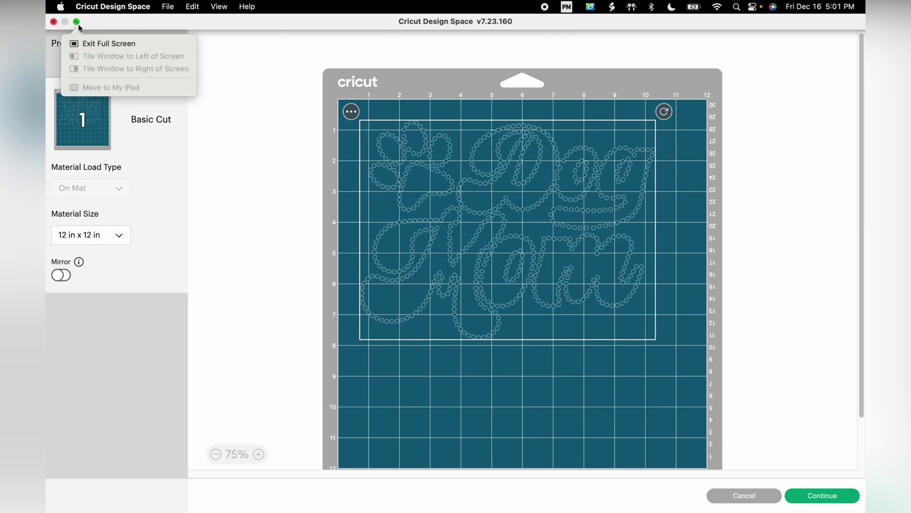